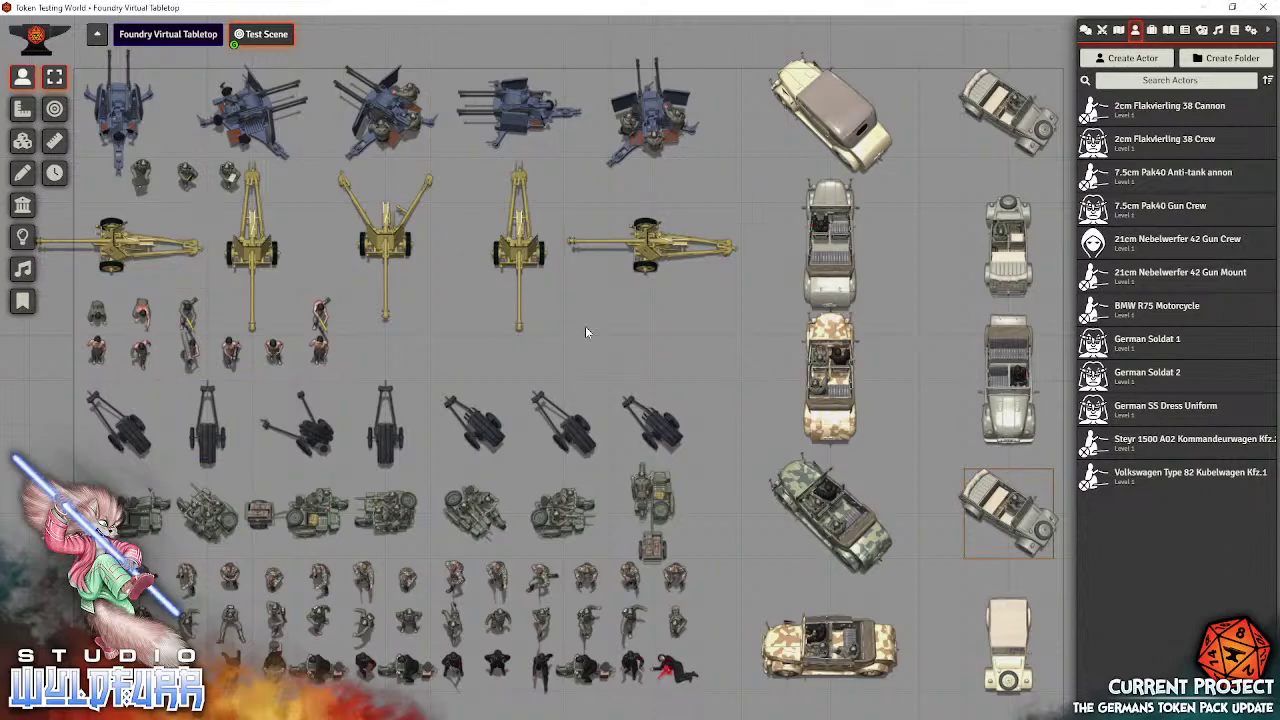
Step: Zoom in on the test scene and examine the row of 2cm Flakvierling 38 cannon tokens above the anti-tank guns
{"action": "scroll", "coordinate": [586, 330], "scroll_direction": "up", "scroll_amount": 3}
{"action": "scroll", "coordinate": [586, 332], "scroll_direction": "up", "scroll_amount": 3}
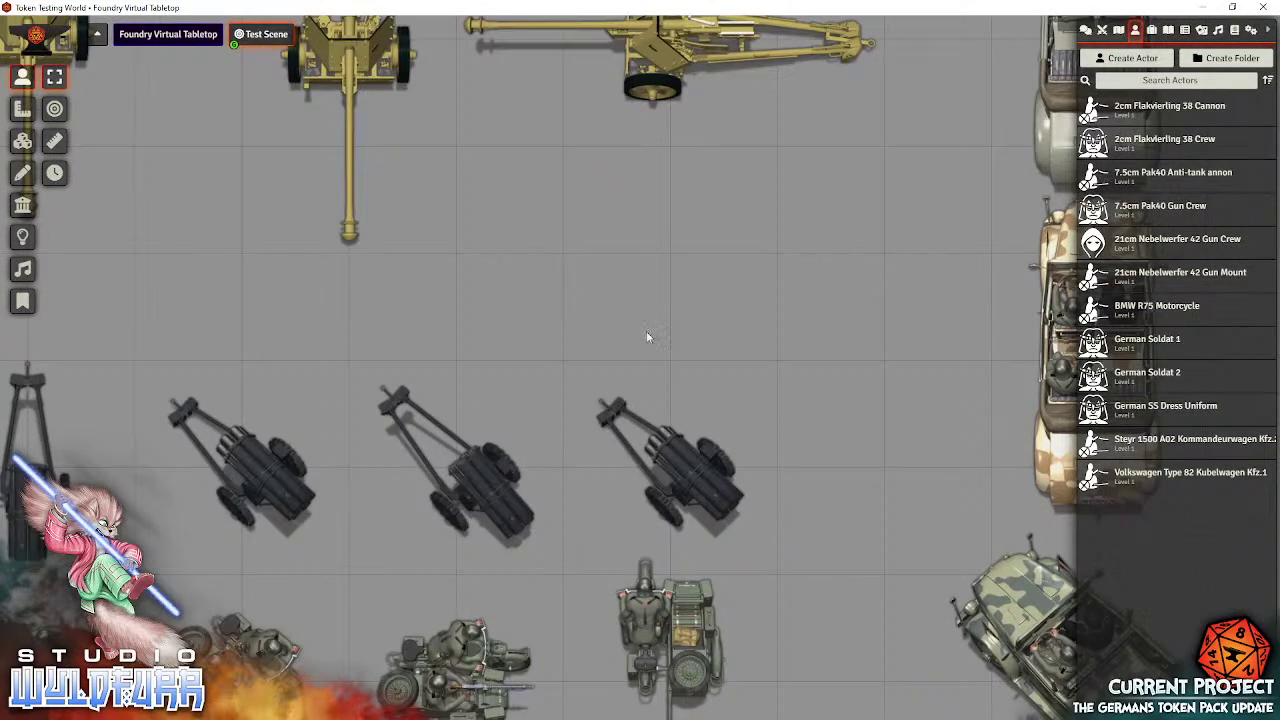
{"action": "left_click_drag", "start_coordinate": [604, 322], "coordinate": [916, 598]}
{"action": "right_click", "coordinate": [428, 352]}
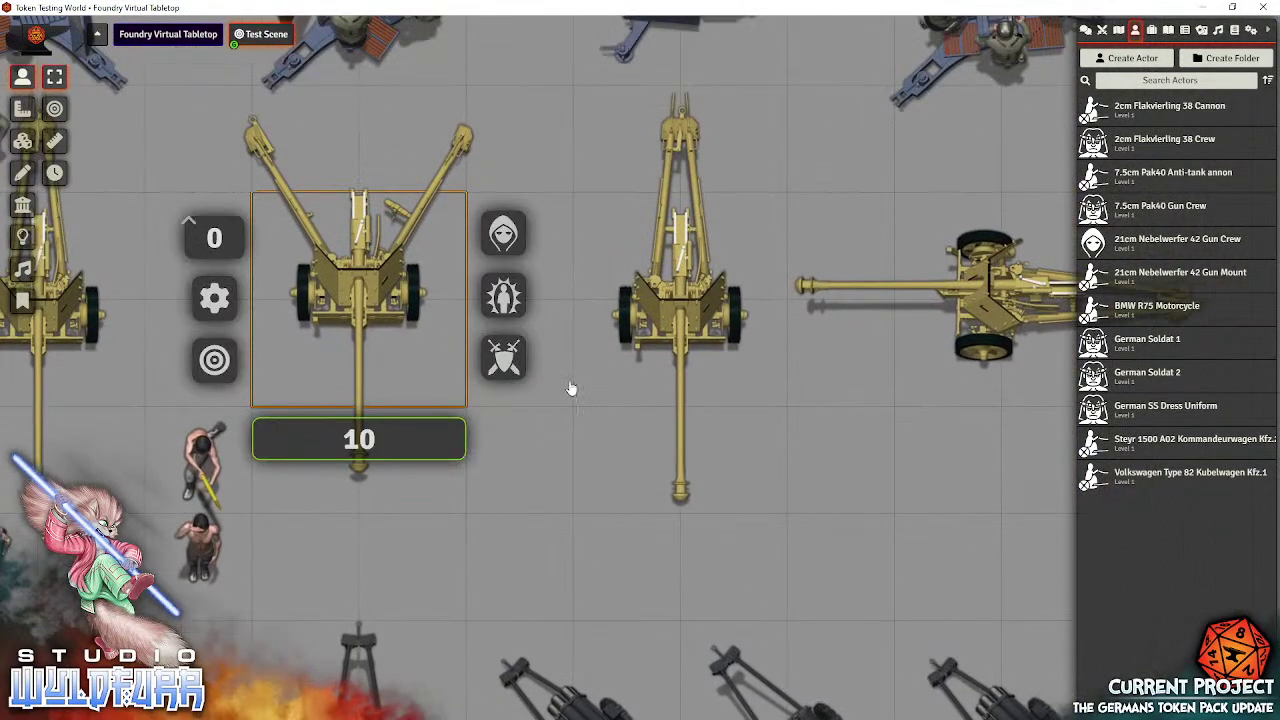
{"action": "left_click", "coordinate": [532, 178]}
{"action": "left_click_drag", "start_coordinate": [534, 62], "coordinate": [898, 562]}
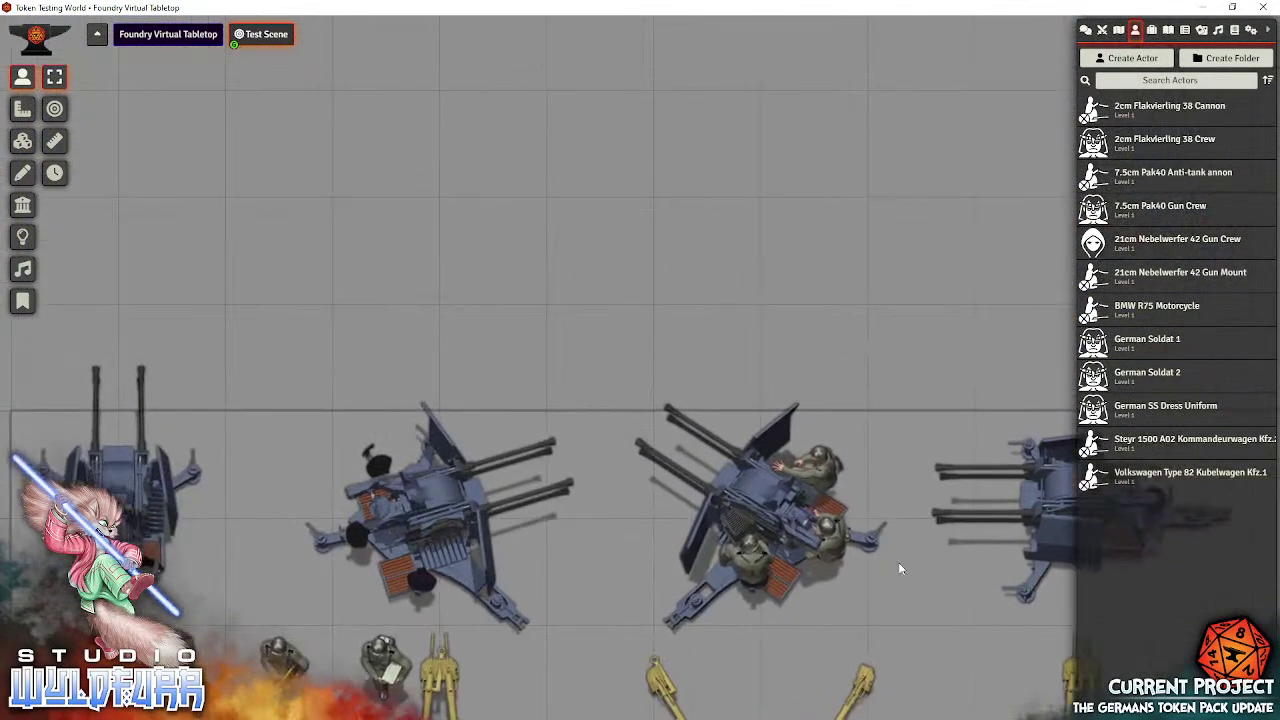
{"action": "left_click_drag", "start_coordinate": [392, 345], "coordinate": [716, 146]}
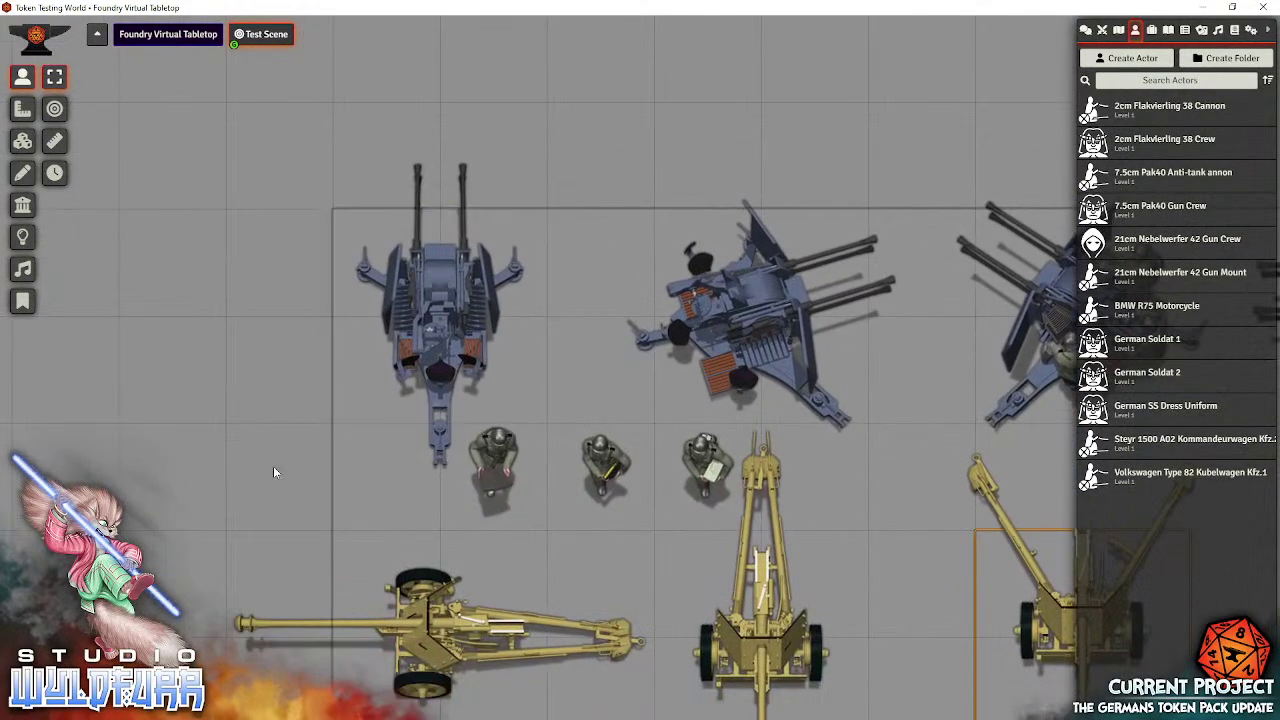
{"action": "left_click_drag", "start_coordinate": [801, 287], "coordinate": [730, 233]}
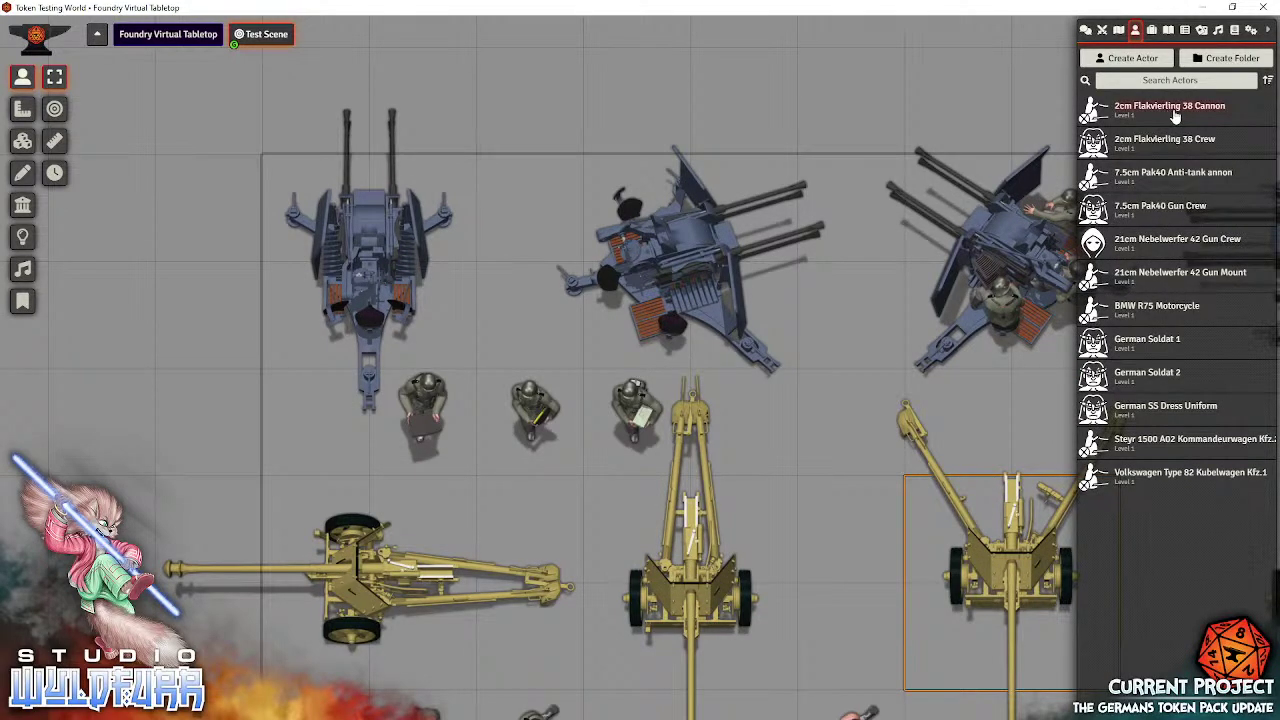
{"action": "left_click_drag", "start_coordinate": [214, 340], "coordinate": [43, 374]}
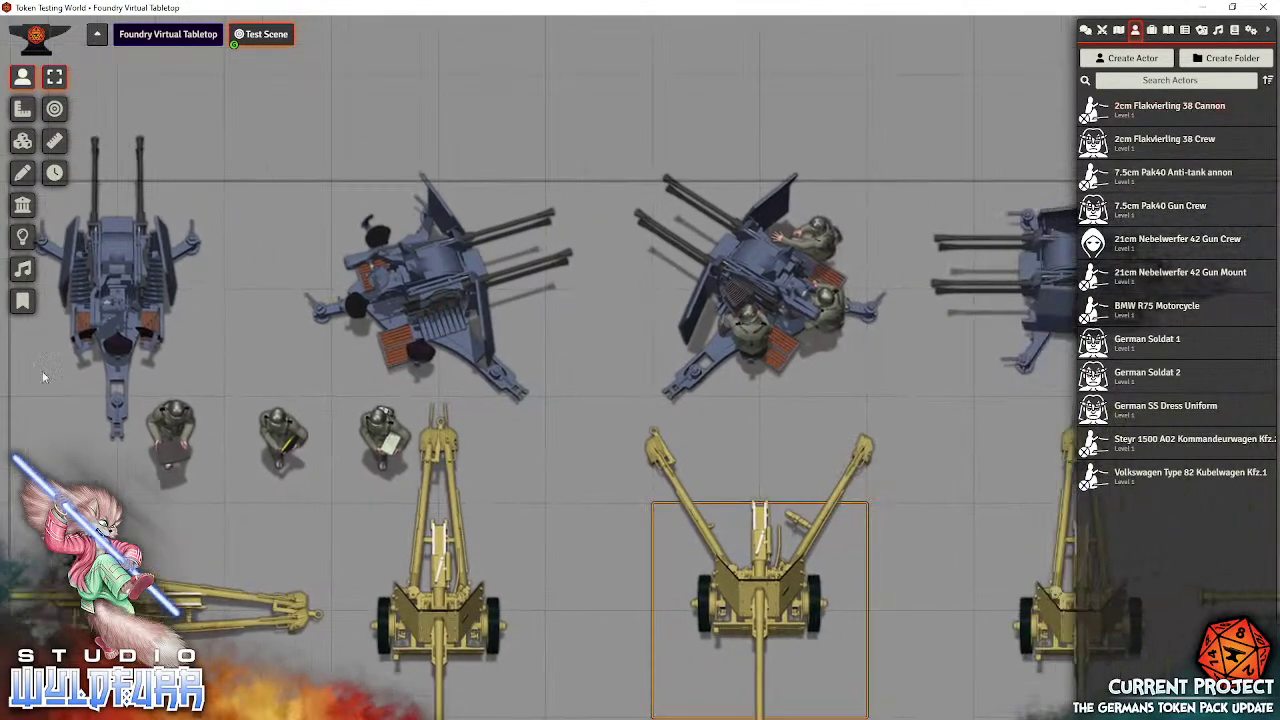
{"action": "left_click_drag", "start_coordinate": [393, 278], "coordinate": [743, 288]}
{"action": "left_click_drag", "start_coordinate": [707, 136], "coordinate": [466, 142]}
{"action": "left_click_drag", "start_coordinate": [758, 169], "coordinate": [634, 186]}
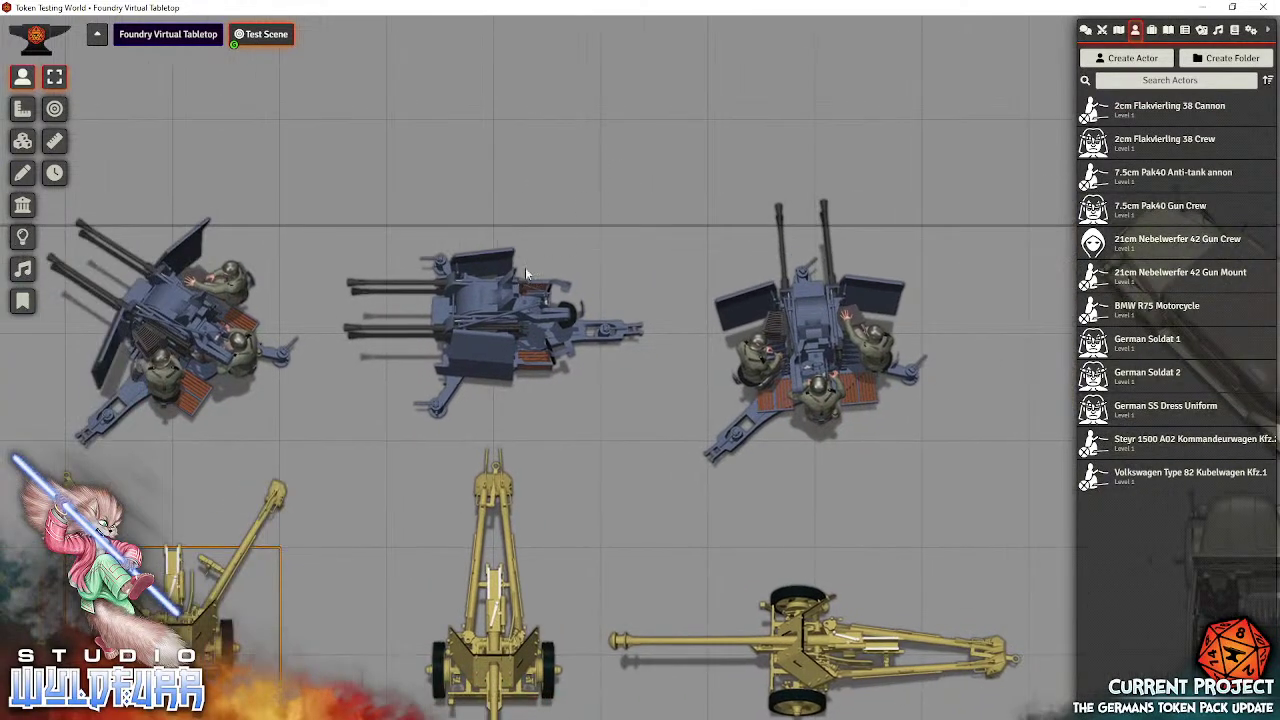
{"action": "left_click", "coordinate": [510, 312]}
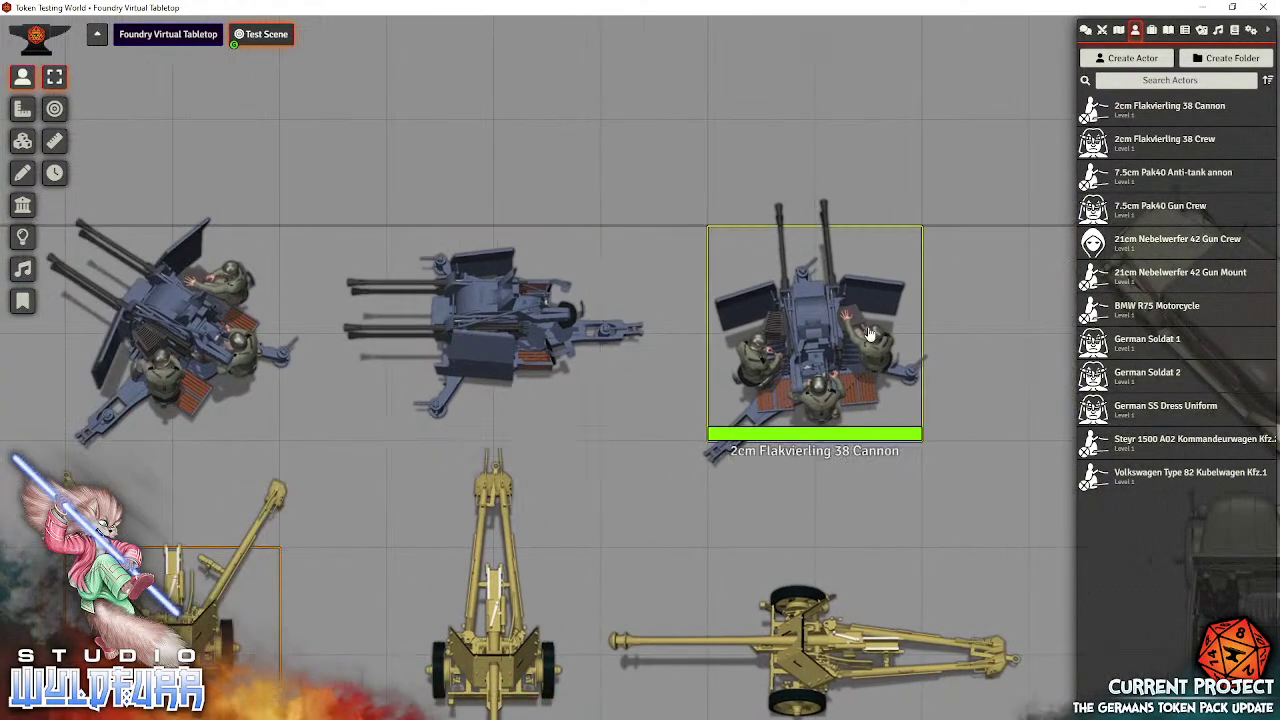
{"action": "left_click_drag", "start_coordinate": [381, 190], "coordinate": [879, 172]}
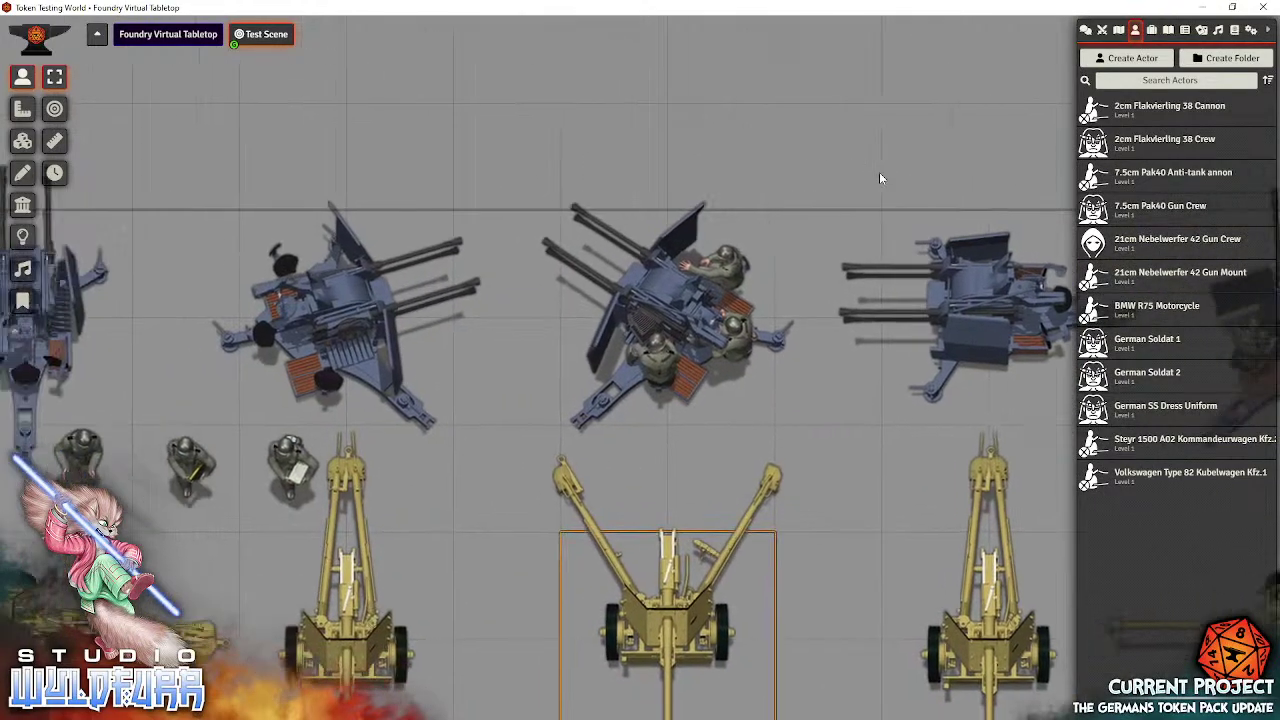
{"action": "left_click_drag", "start_coordinate": [590, 128], "coordinate": [865, 146]}
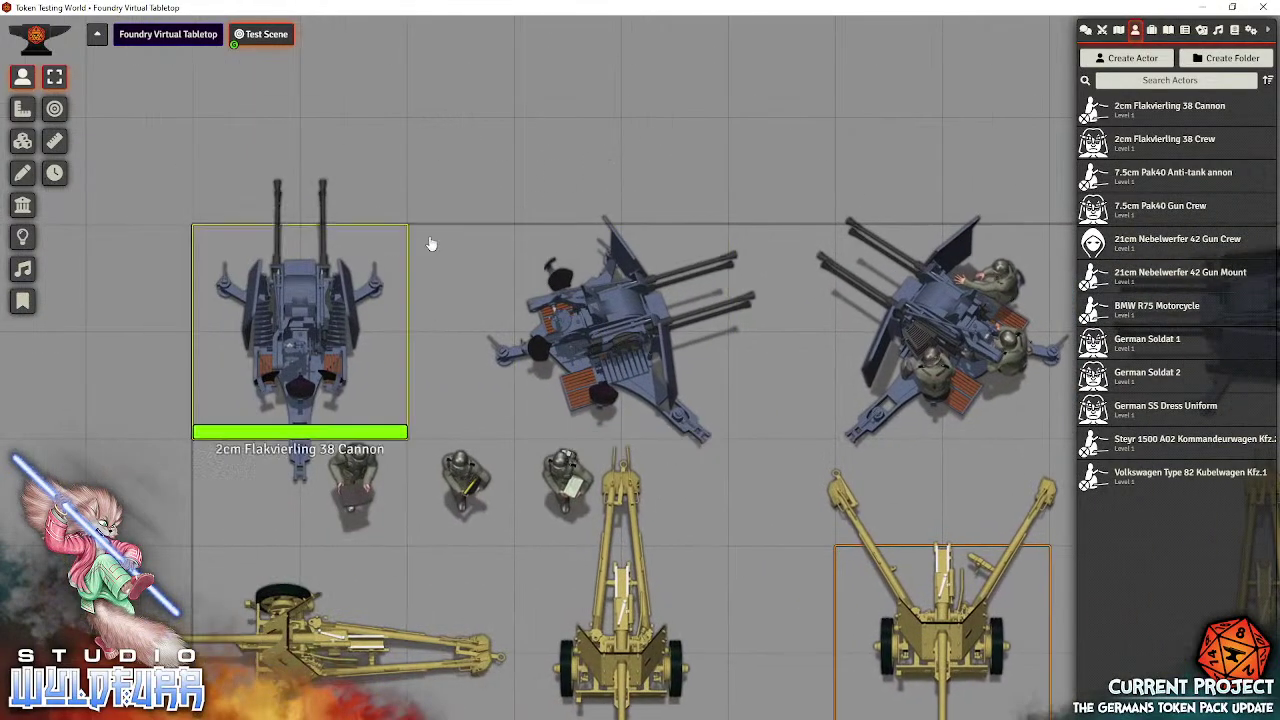
{"action": "left_click_drag", "start_coordinate": [445, 181], "coordinate": [695, 160]}
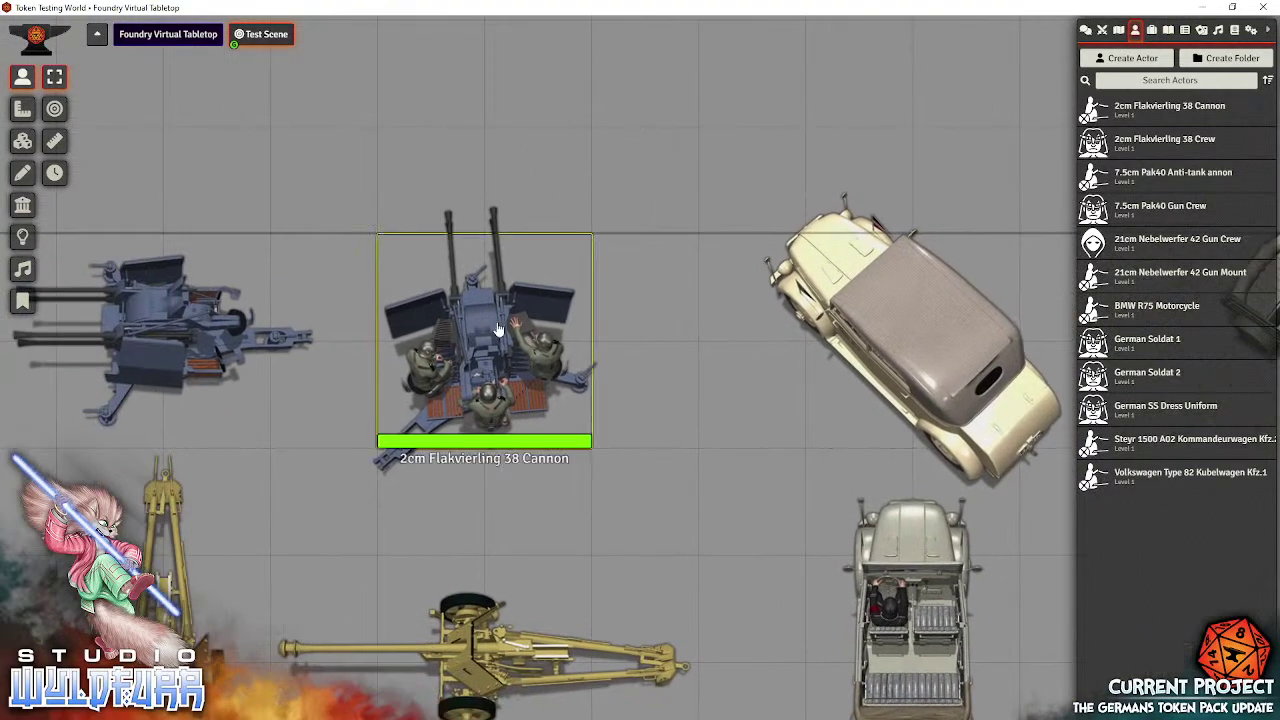
Step: Open the appearance settings of the upward-facing, crewed 2cm Flakvierling 38 cannon token, with the configuration window moved clear of the token
{"action": "left_click", "coordinate": [451, 362]}
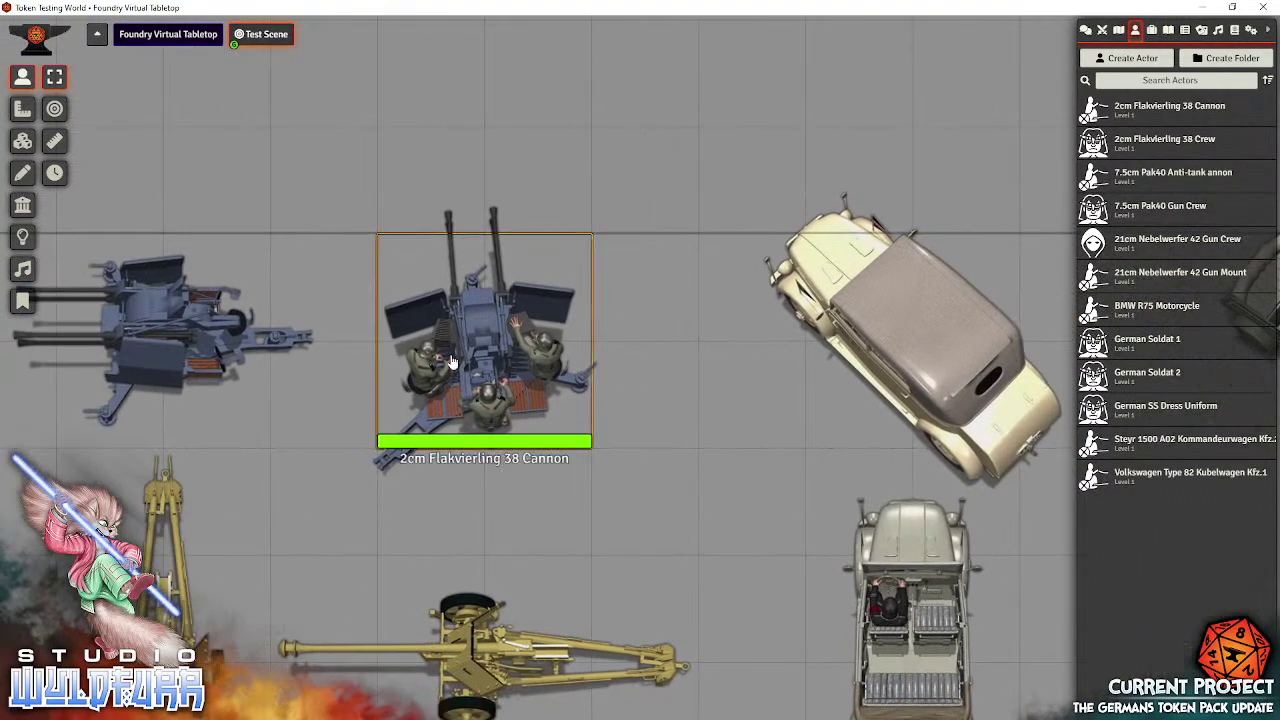
{"action": "double_click", "coordinate": [461, 364]}
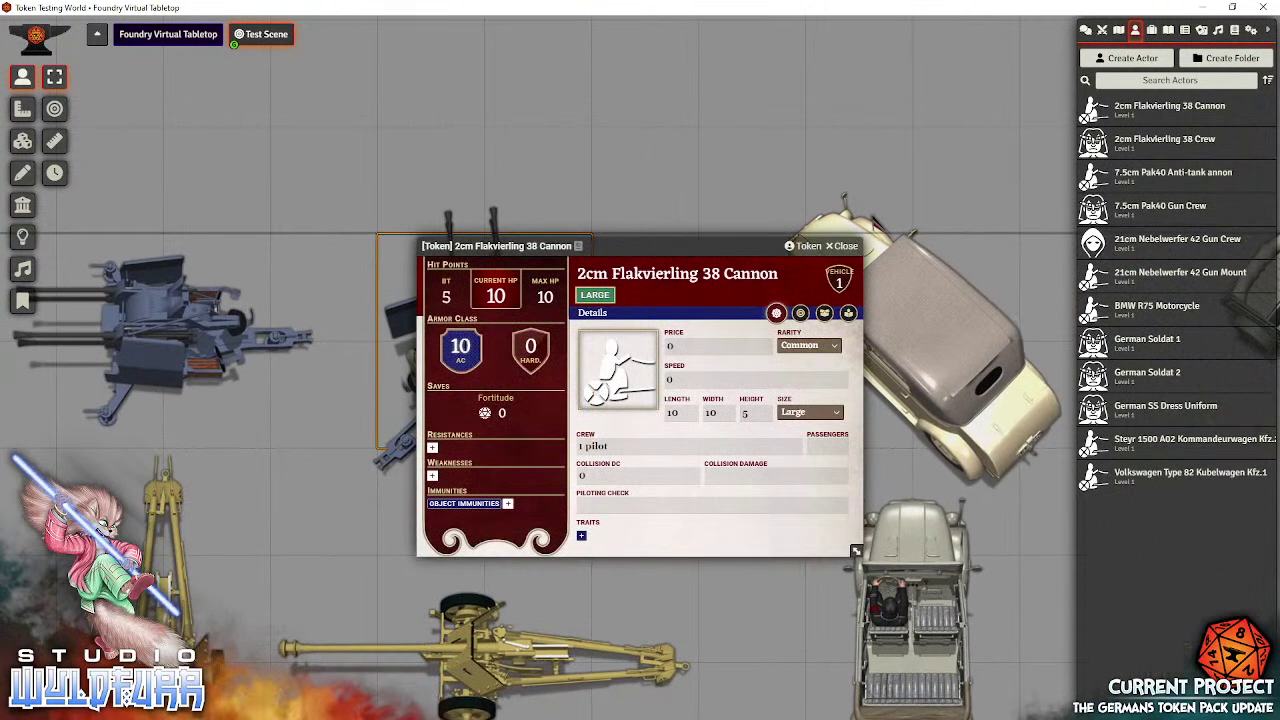
{"action": "left_click", "coordinate": [803, 246]}
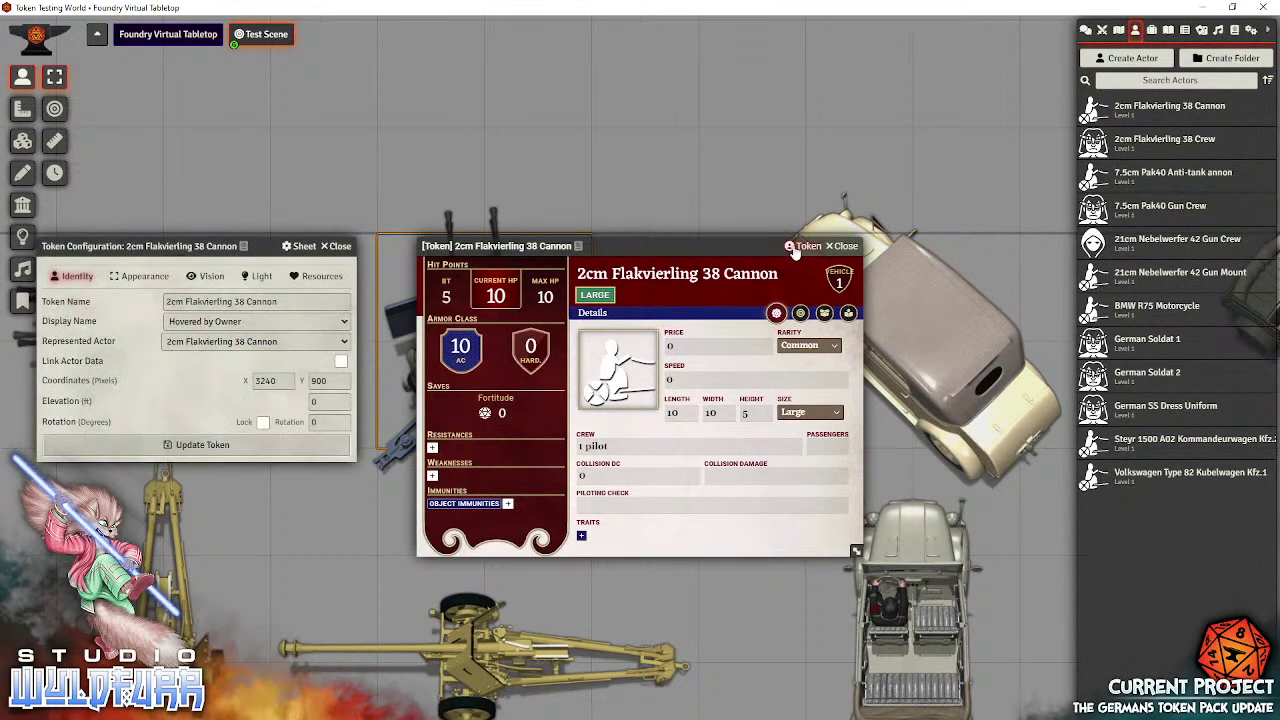
{"action": "left_click", "coordinate": [845, 246]}
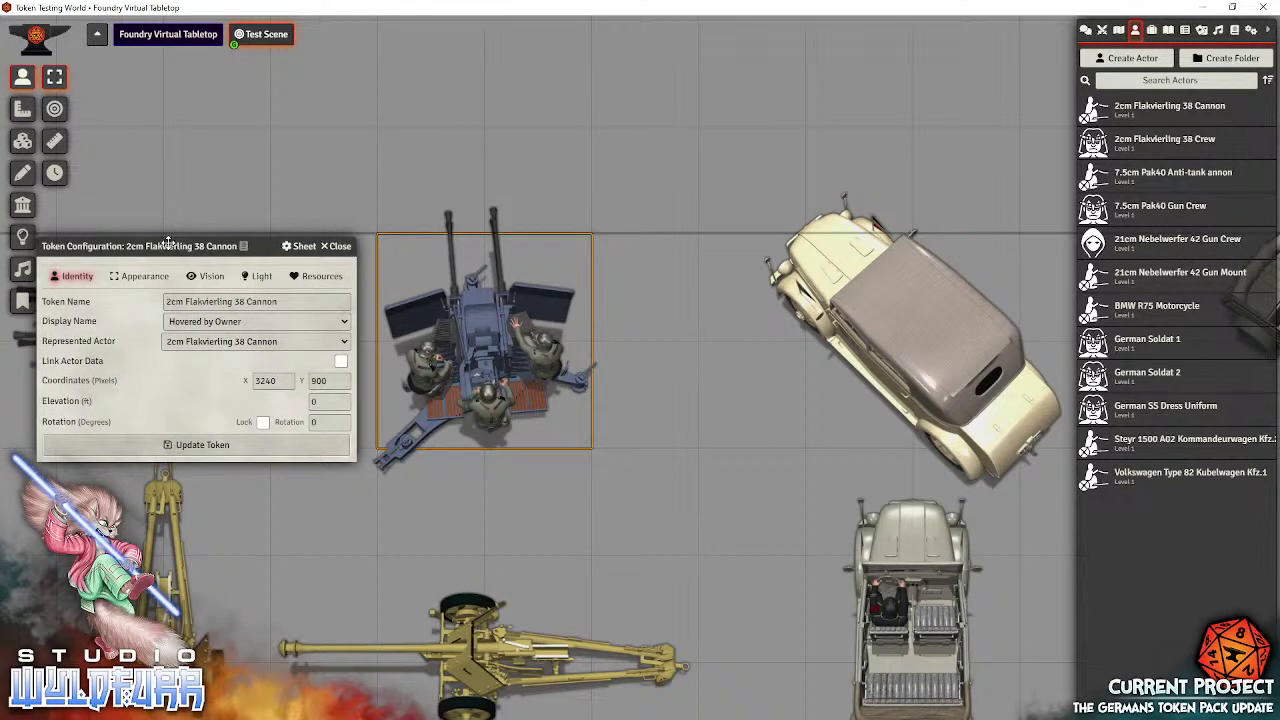
{"action": "left_click_drag", "start_coordinate": [168, 245], "coordinate": [393, 285]}
{"action": "left_click_drag", "start_coordinate": [711, 328], "coordinate": [808, 352]}
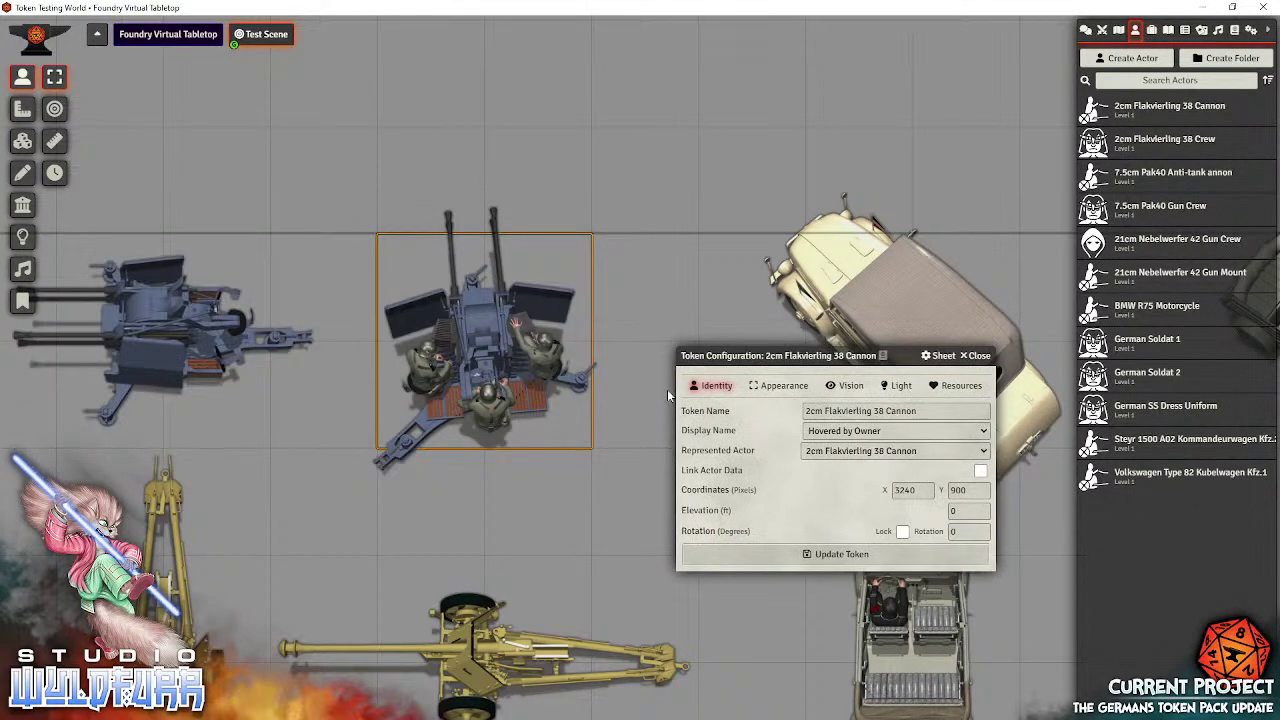
{"action": "left_click", "coordinate": [797, 390]}
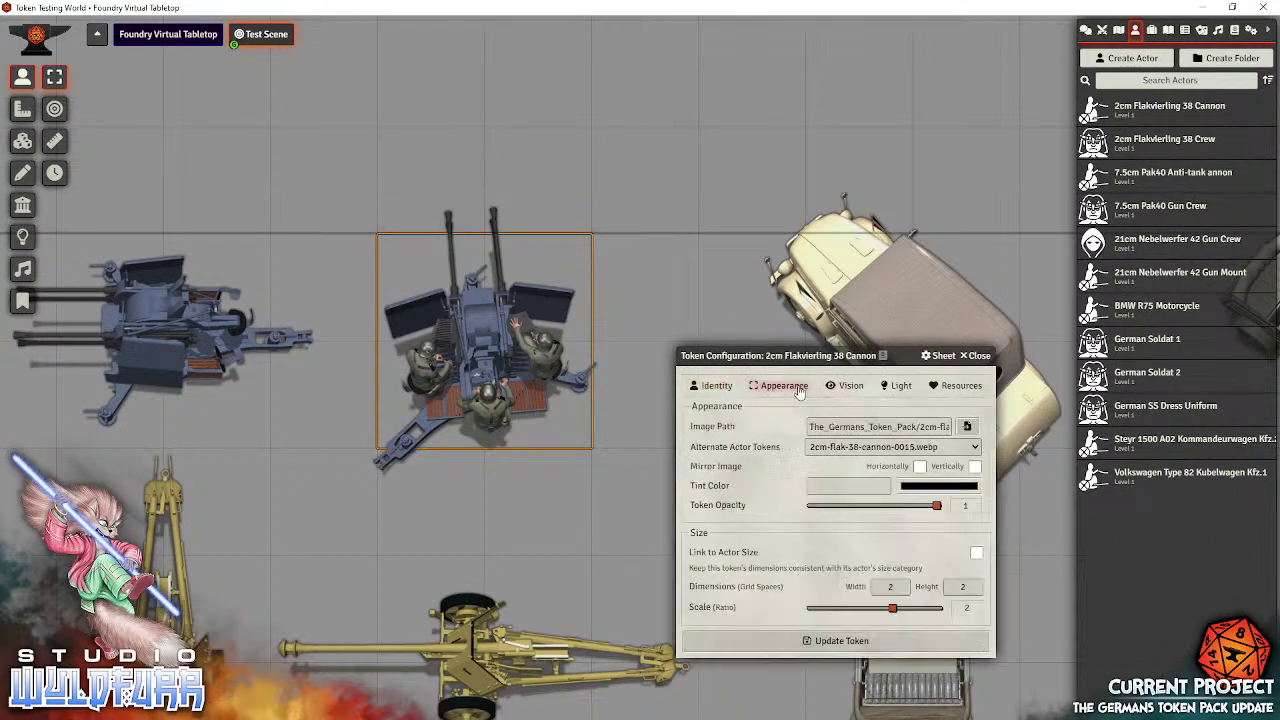
Step: Browse the cannon's image folder, switch the file display to large images, and examine the cannon, carriage and iso variants
{"action": "left_click", "coordinate": [967, 426]}
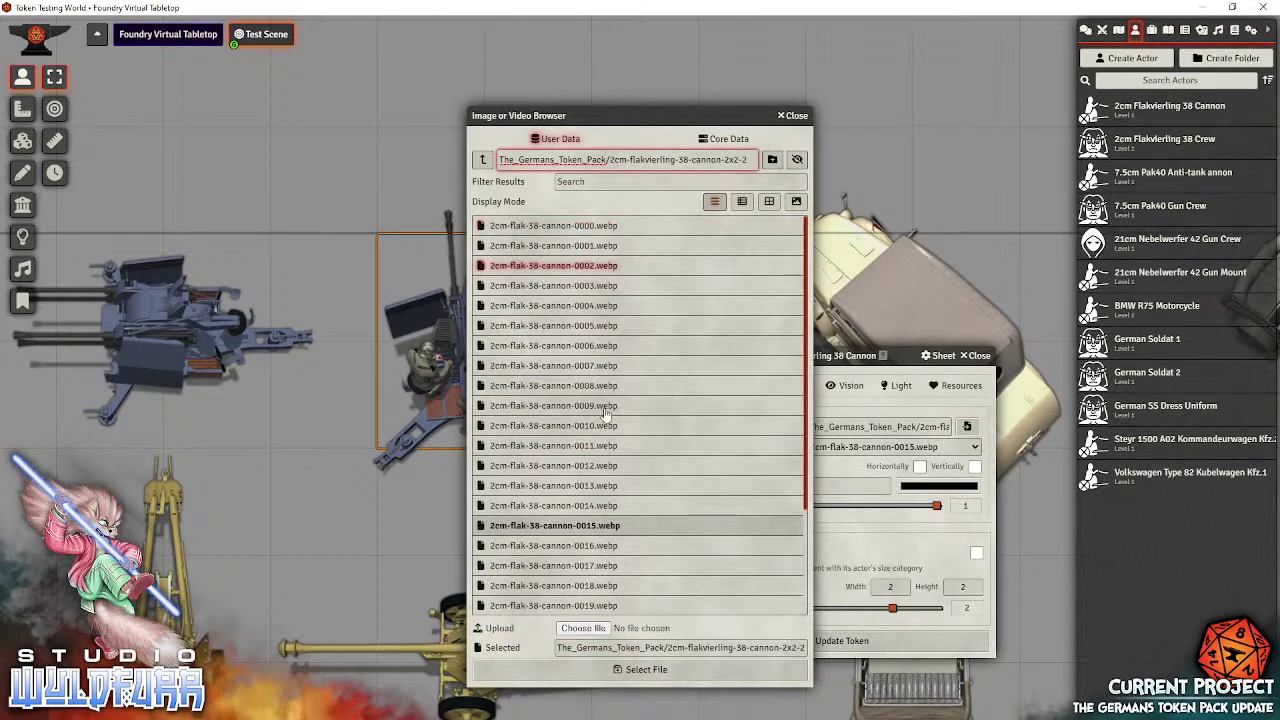
{"action": "scroll", "coordinate": [585, 415], "scroll_direction": "down", "scroll_amount": 3}
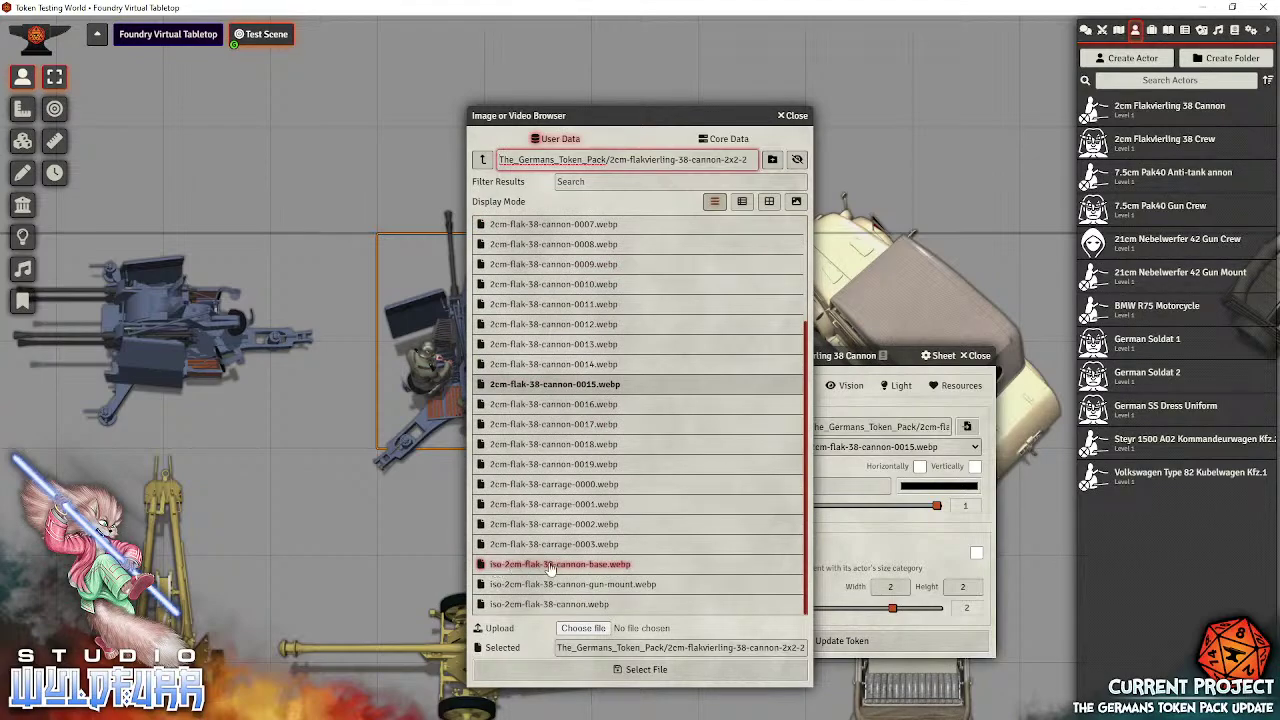
{"action": "left_click", "coordinate": [794, 202]}
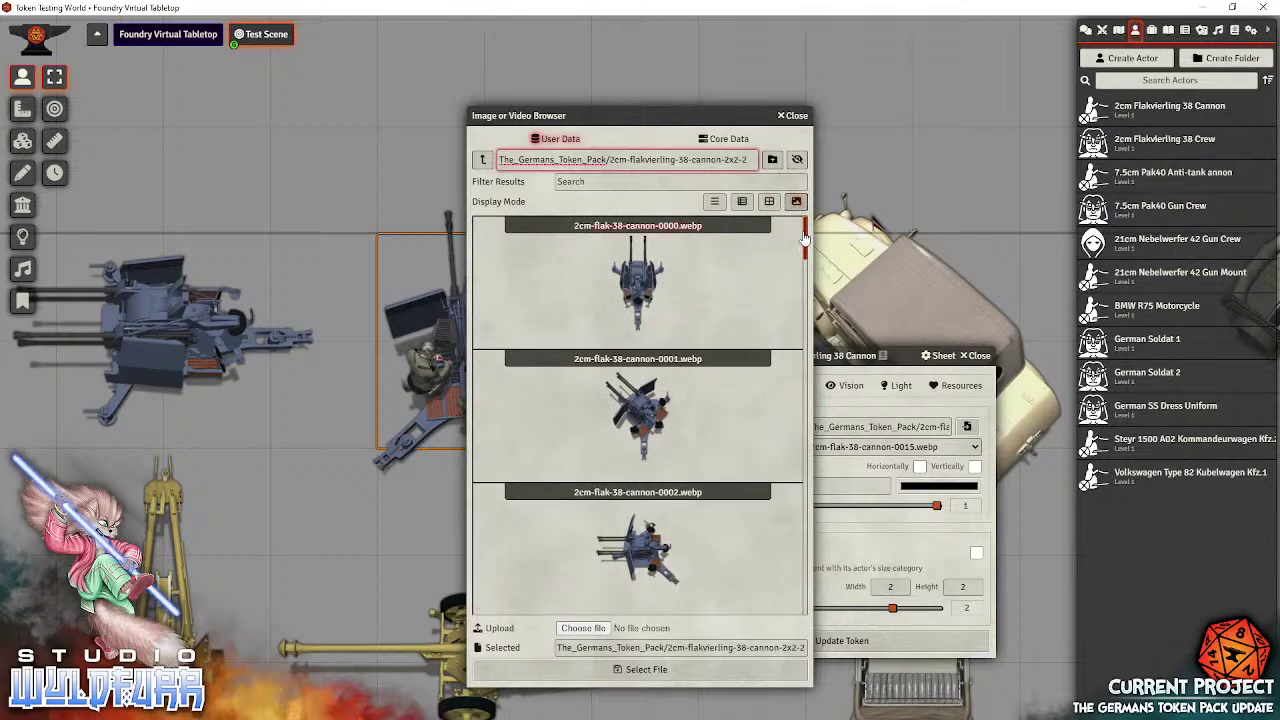
{"action": "scroll", "coordinate": [715, 328], "scroll_direction": "down", "scroll_amount": 4}
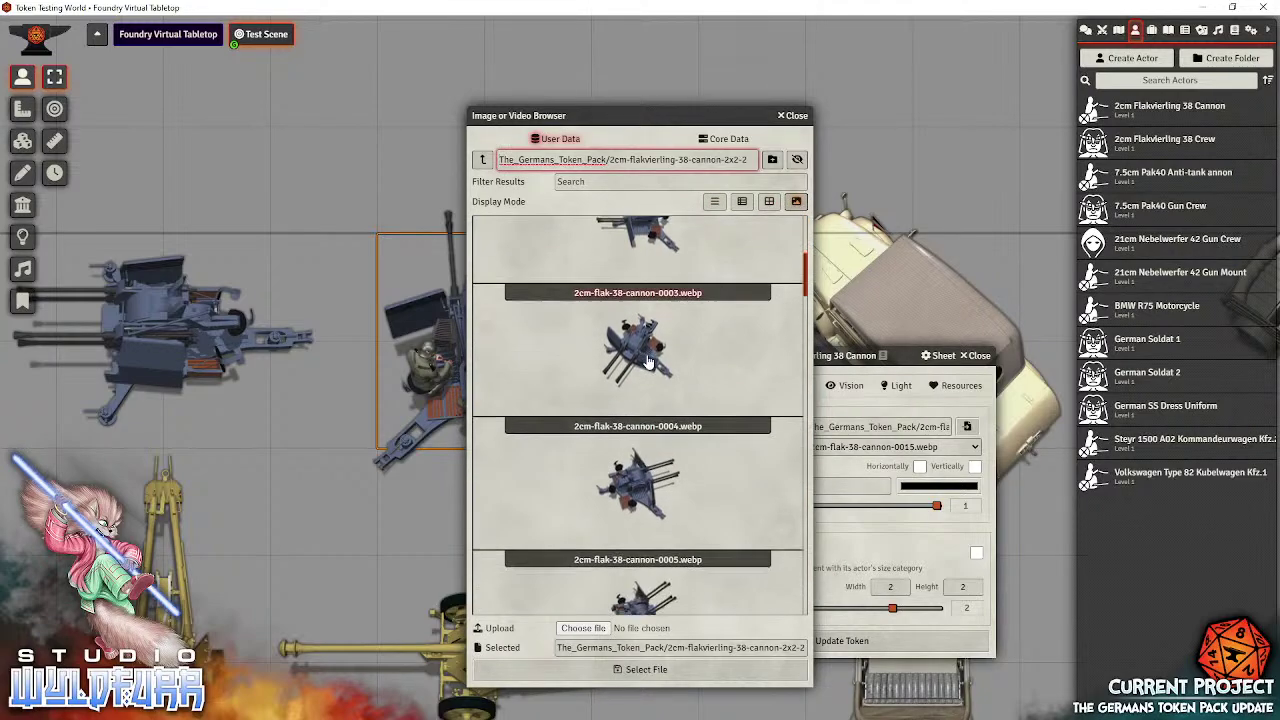
{"action": "scroll", "coordinate": [699, 470], "scroll_direction": "down", "scroll_amount": 6}
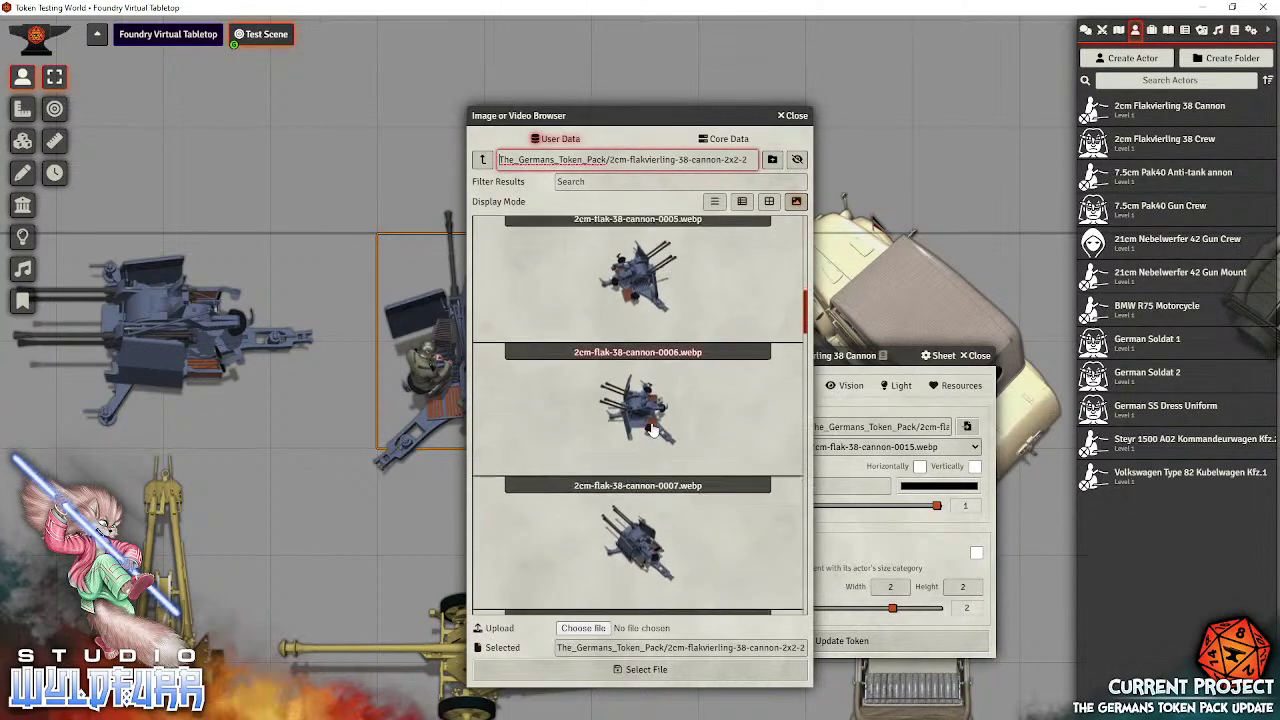
{"action": "scroll", "coordinate": [652, 428], "scroll_direction": "down", "scroll_amount": 7}
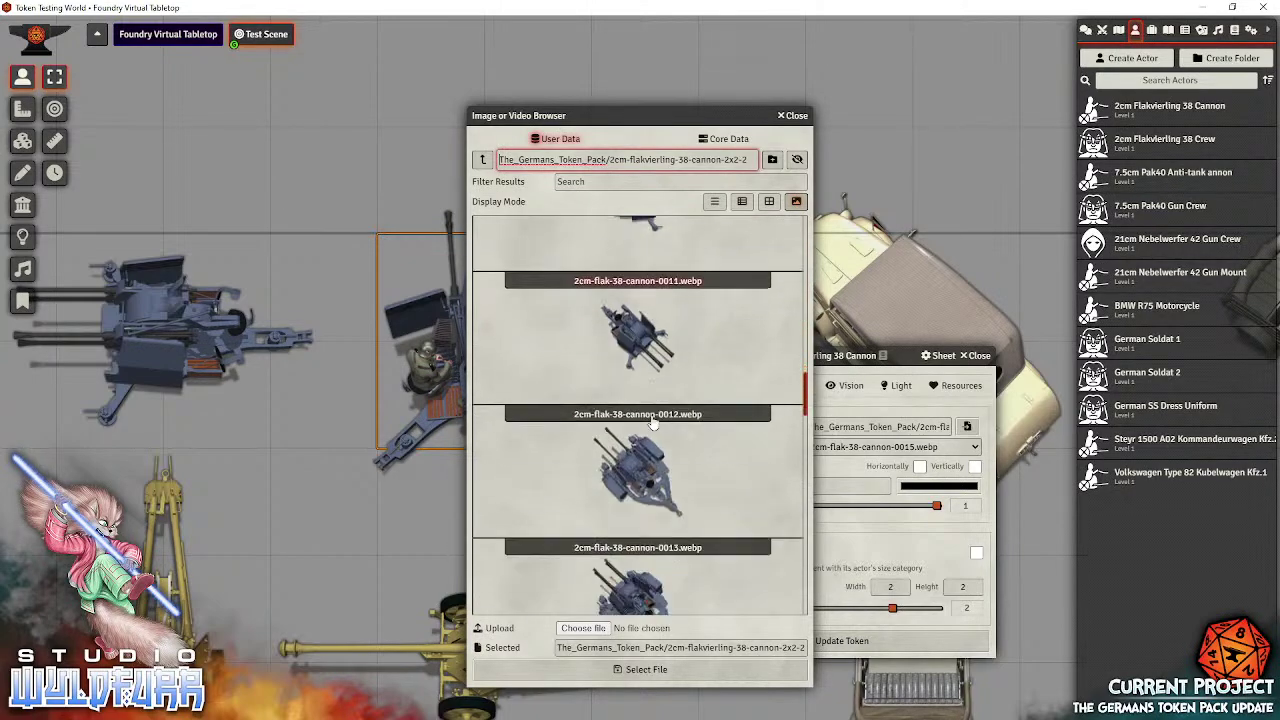
{"action": "scroll", "coordinate": [652, 425], "scroll_direction": "up", "scroll_amount": 1}
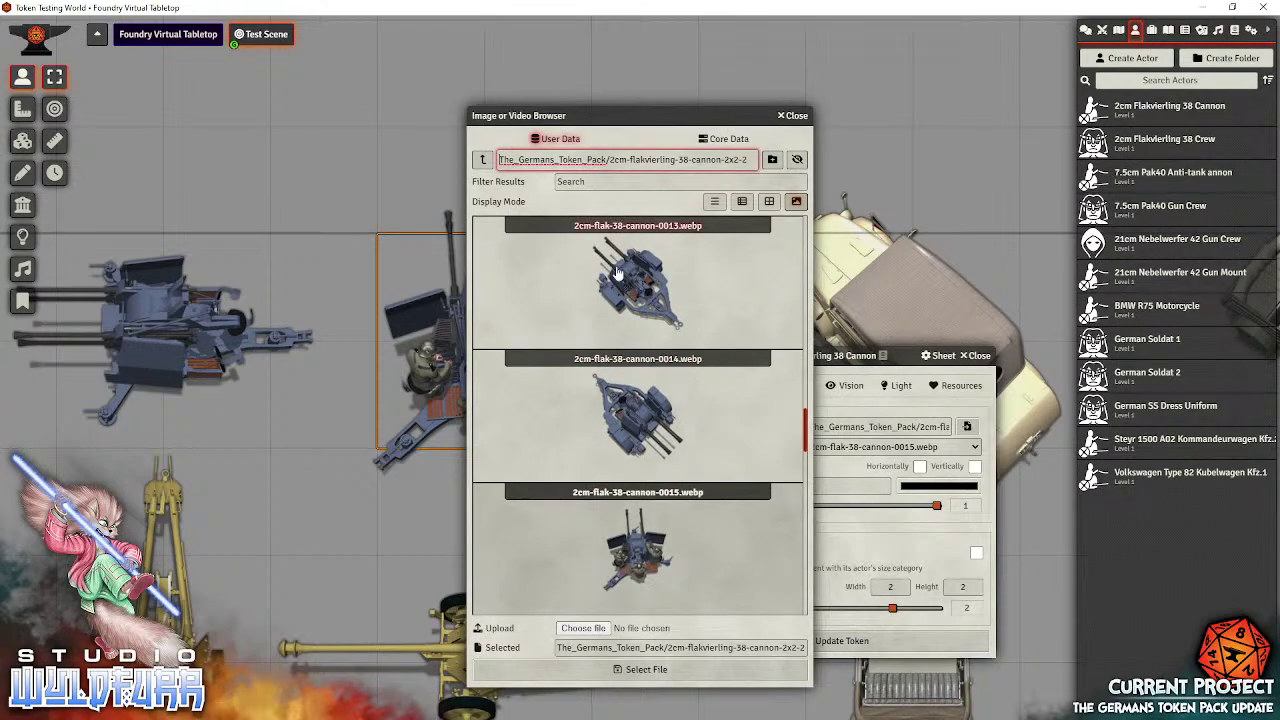
{"action": "scroll", "coordinate": [679, 490], "scroll_direction": "down", "scroll_amount": 2}
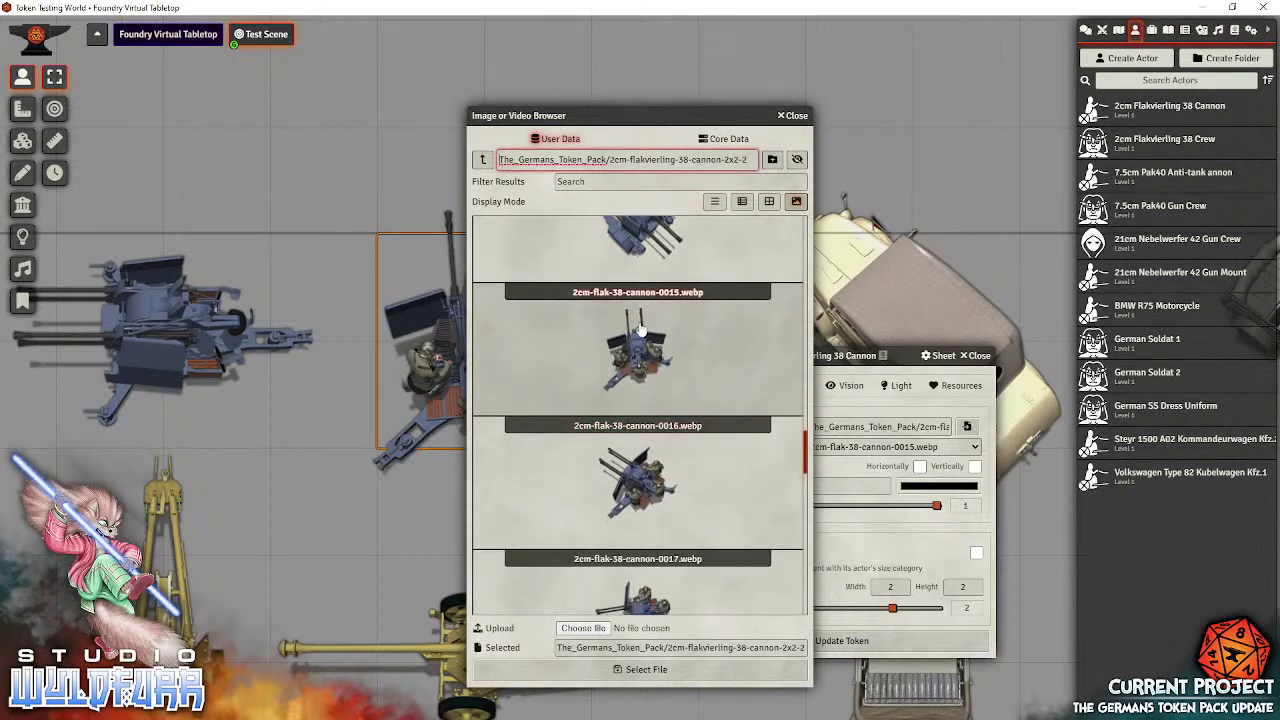
{"action": "scroll", "coordinate": [676, 489], "scroll_direction": "down", "scroll_amount": 6}
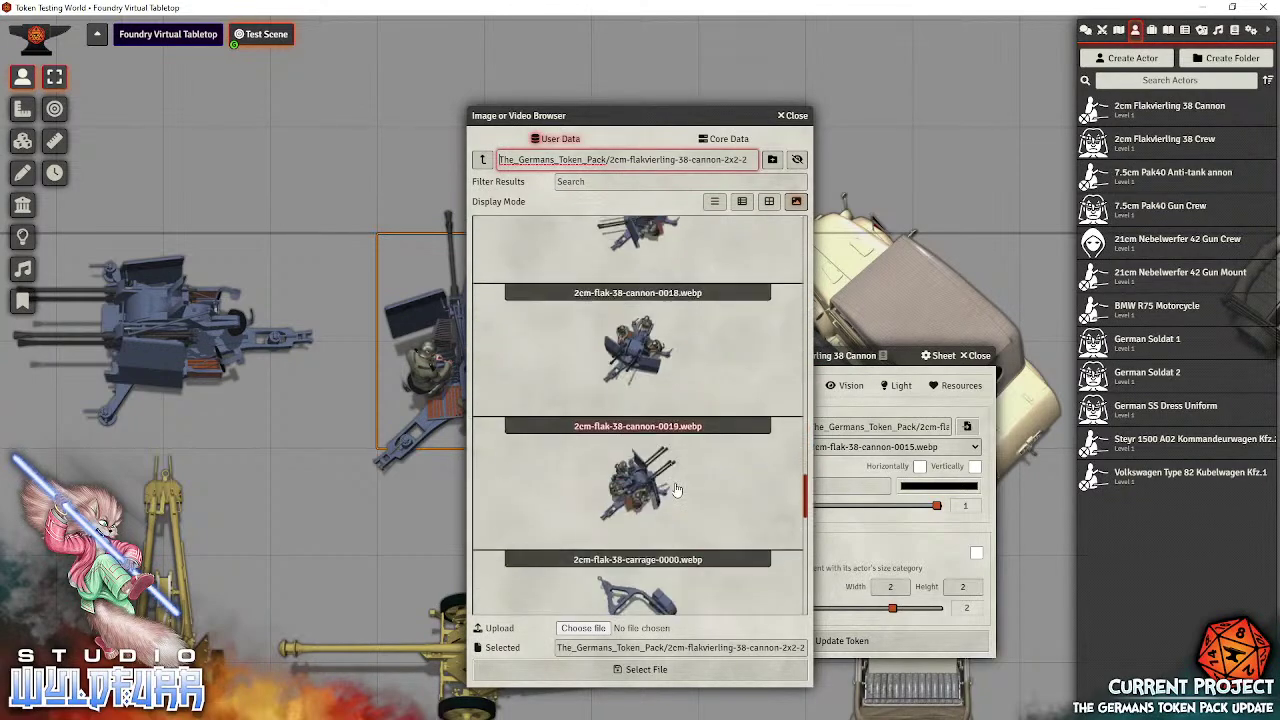
{"action": "scroll", "coordinate": [676, 489], "scroll_direction": "down", "scroll_amount": 2}
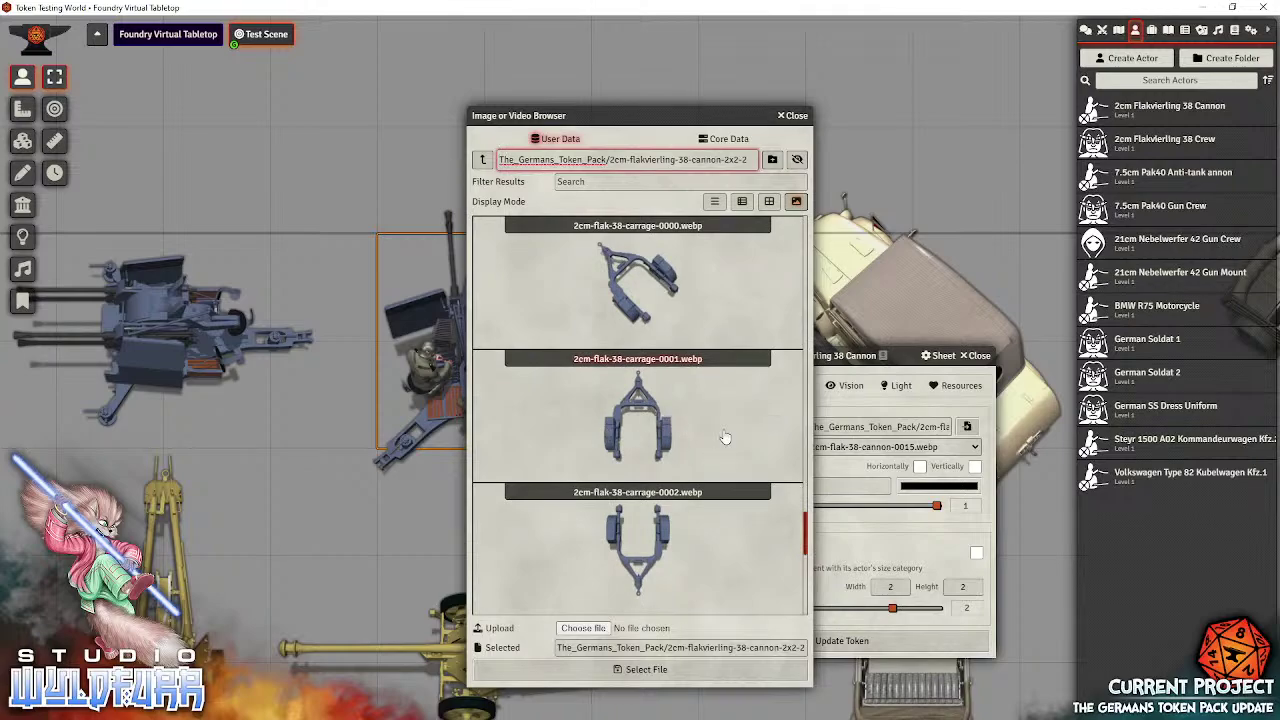
{"action": "scroll", "coordinate": [722, 437], "scroll_direction": "down", "scroll_amount": 2}
{"action": "scroll", "coordinate": [724, 437], "scroll_direction": "down", "scroll_amount": 5}
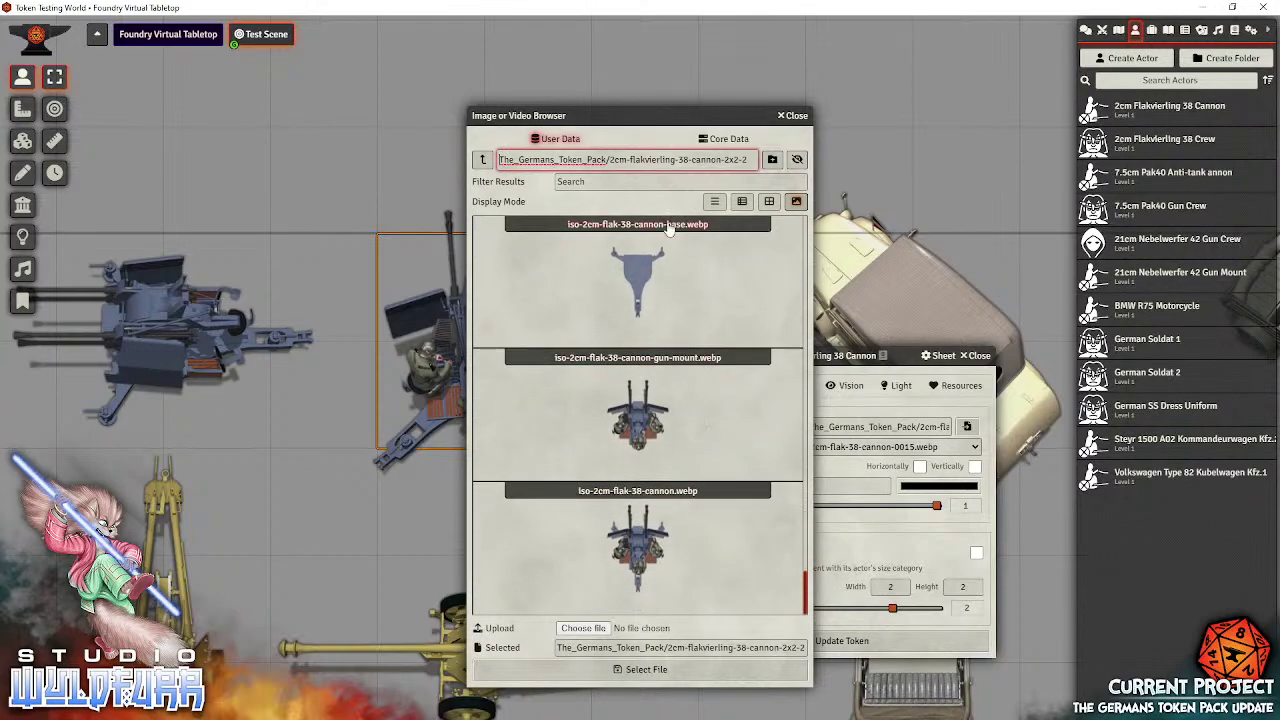
Step: Preview iso-2cm-flak-38-cannon-base.webp as the cannon token's image and close the configuration without updating the token
{"action": "left_click", "coordinate": [634, 245]}
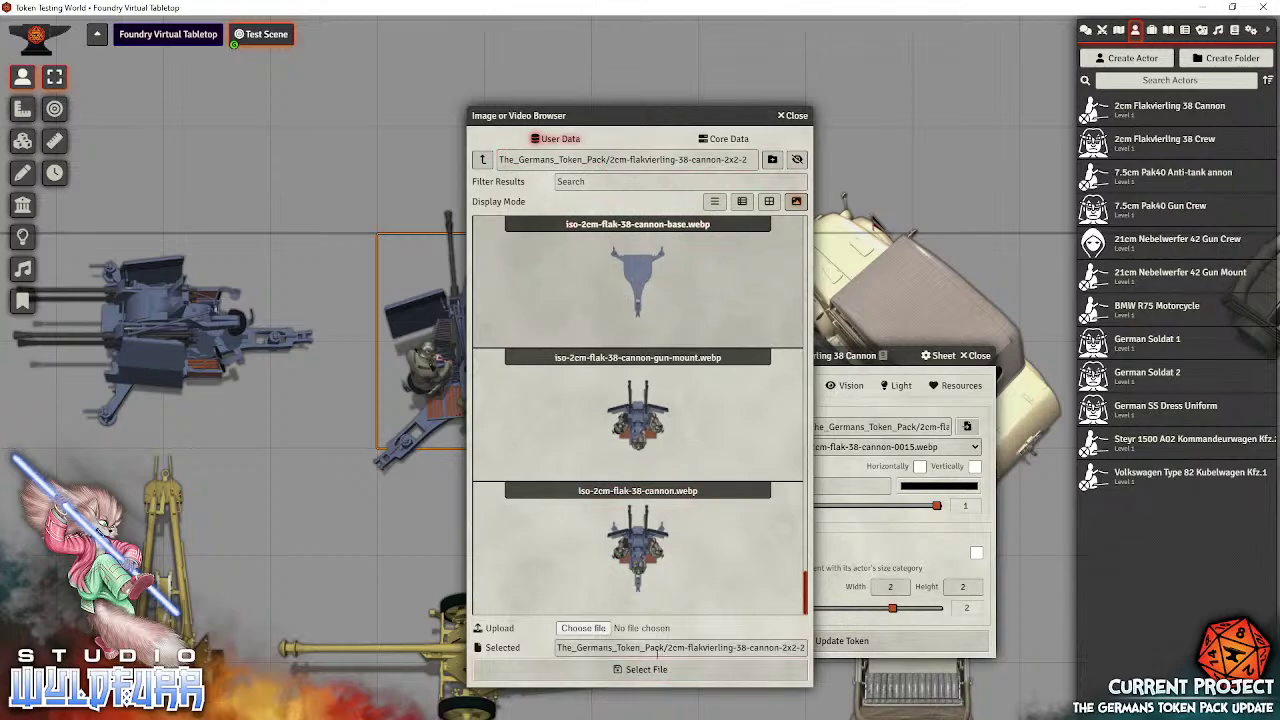
{"action": "left_click", "coordinate": [645, 671]}
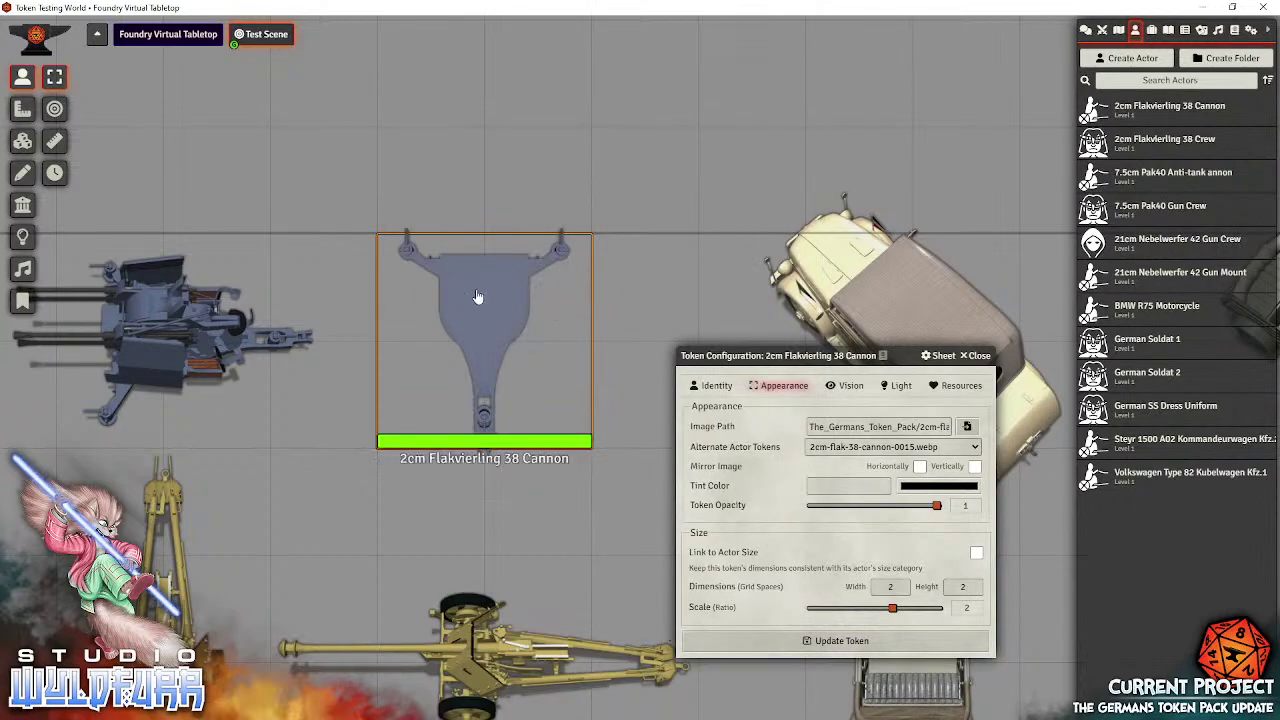
{"action": "left_click", "coordinate": [974, 356]}
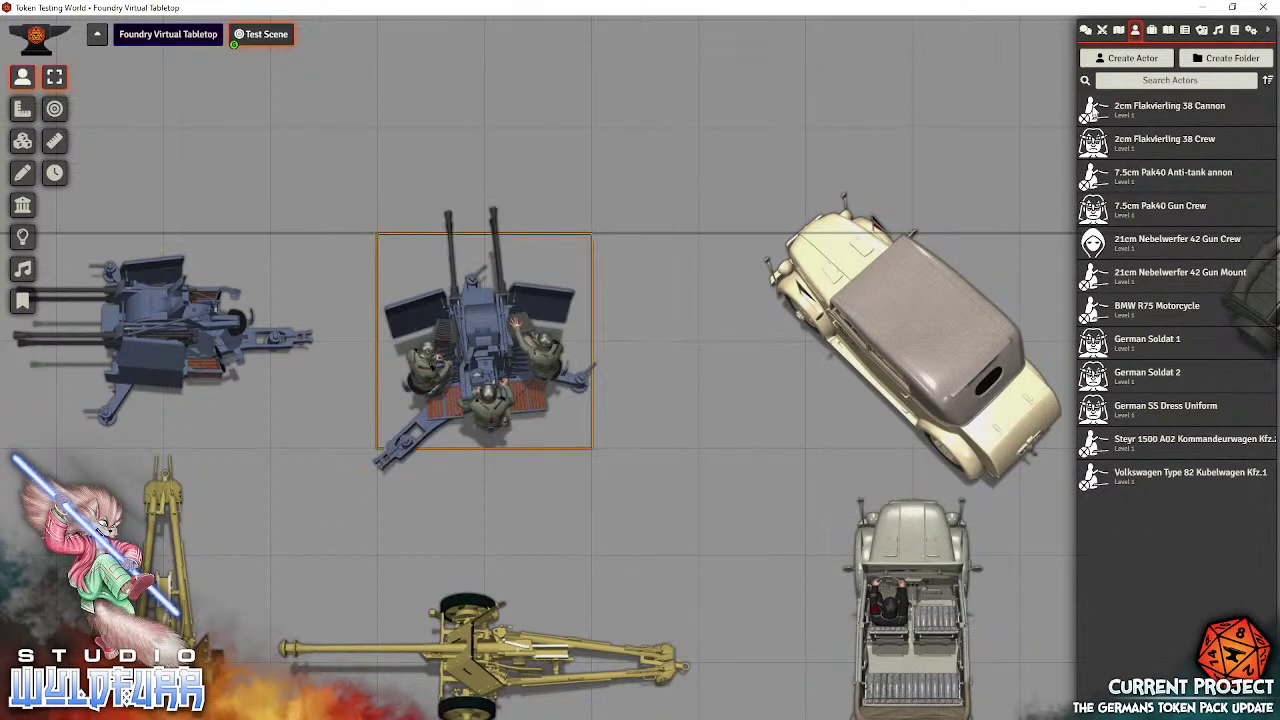
{"action": "left_click_drag", "start_coordinate": [412, 124], "coordinate": [646, 211]}
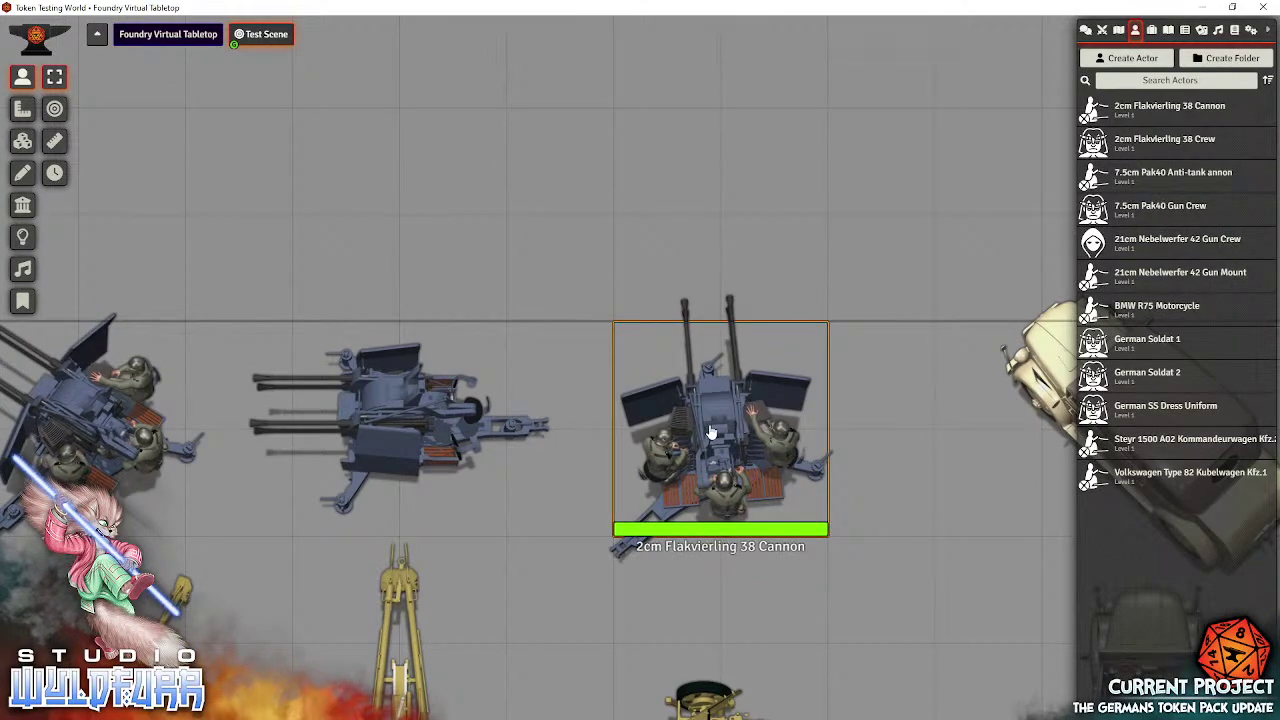
{"action": "right_click", "coordinate": [711, 431]}
{"action": "double_click", "coordinate": [748, 340]}
{"action": "left_click", "coordinate": [802, 246]}
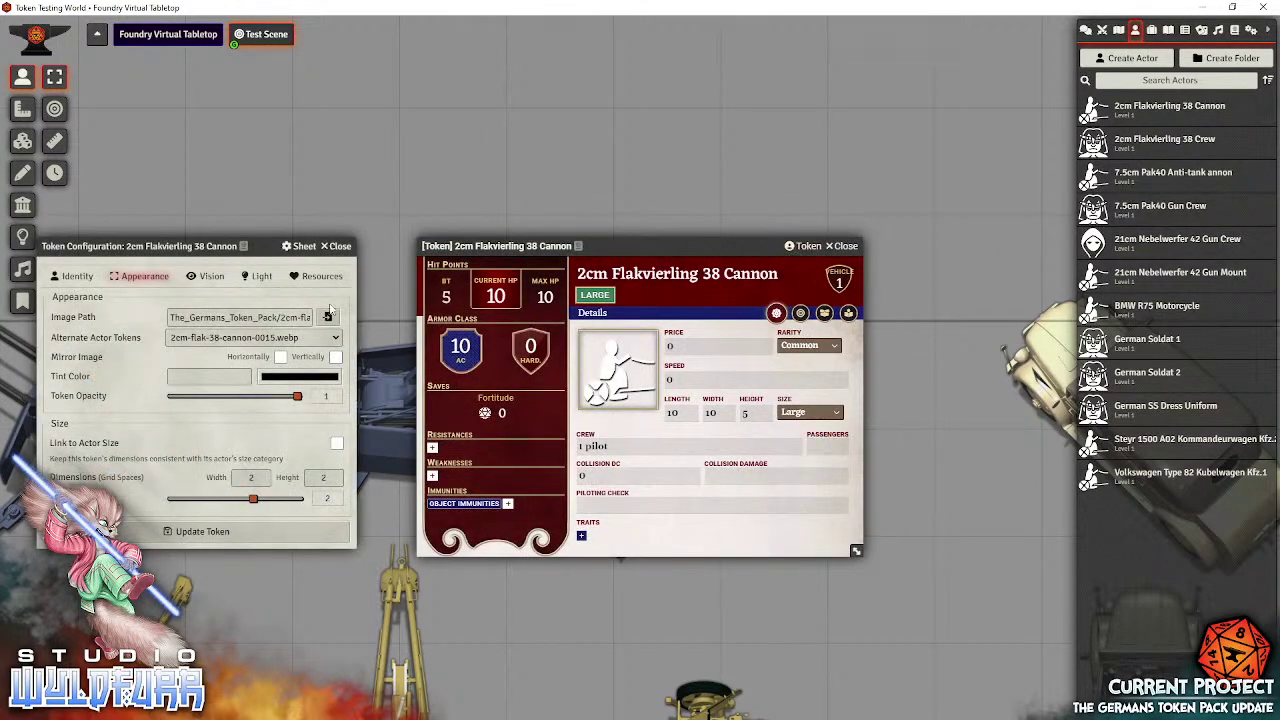
{"action": "left_click", "coordinate": [326, 318]}
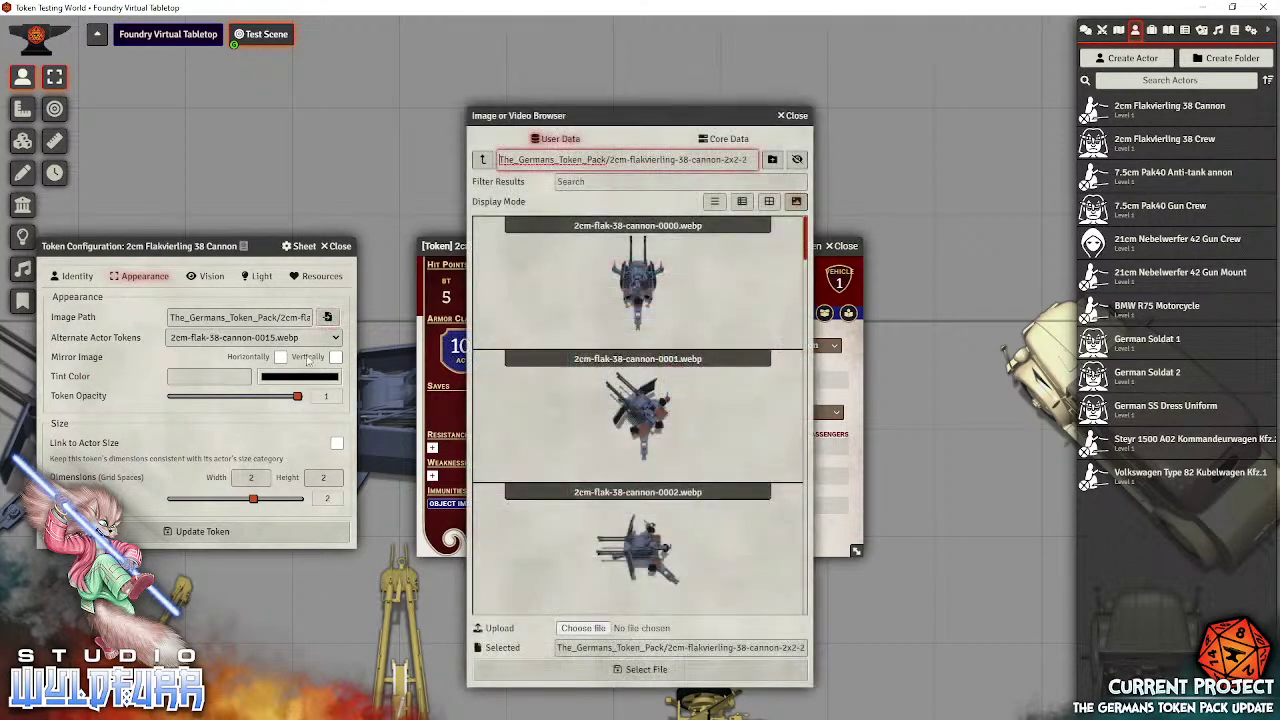
{"action": "scroll", "coordinate": [706, 361], "scroll_direction": "down", "scroll_amount": 2}
{"action": "scroll", "coordinate": [706, 361], "scroll_direction": "down", "scroll_amount": 10}
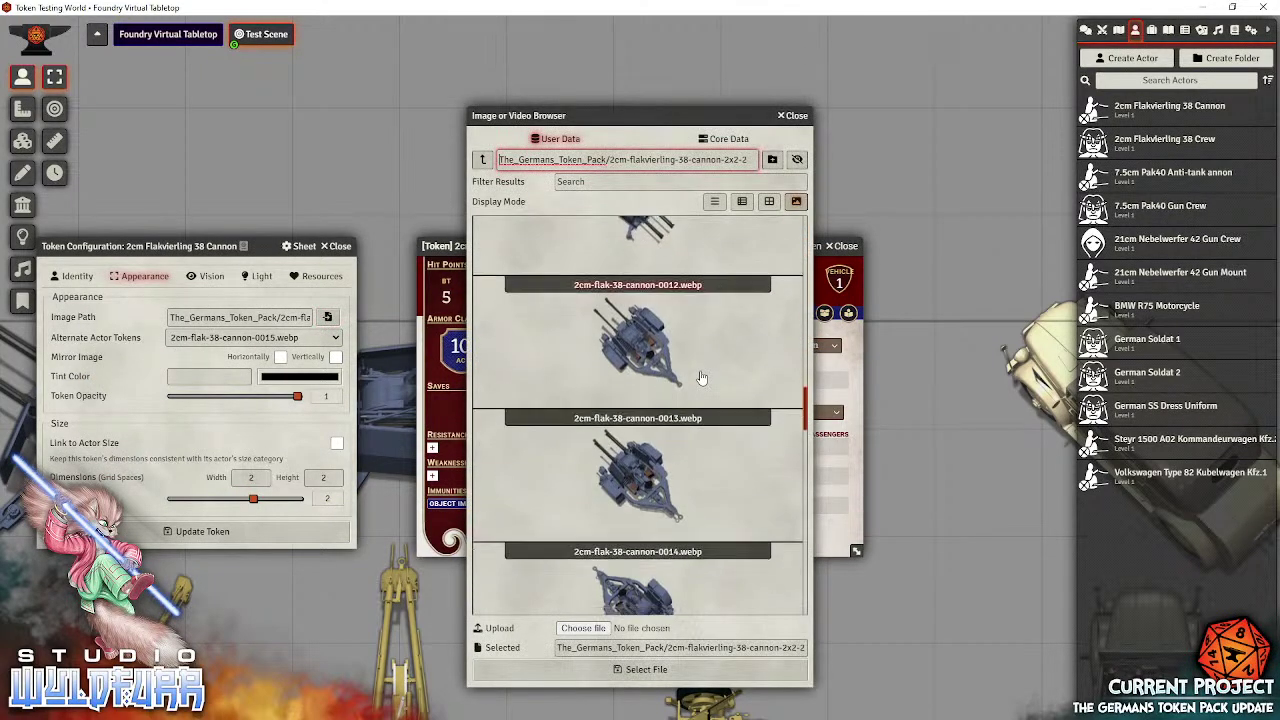
{"action": "scroll", "coordinate": [692, 397], "scroll_direction": "down", "scroll_amount": 1}
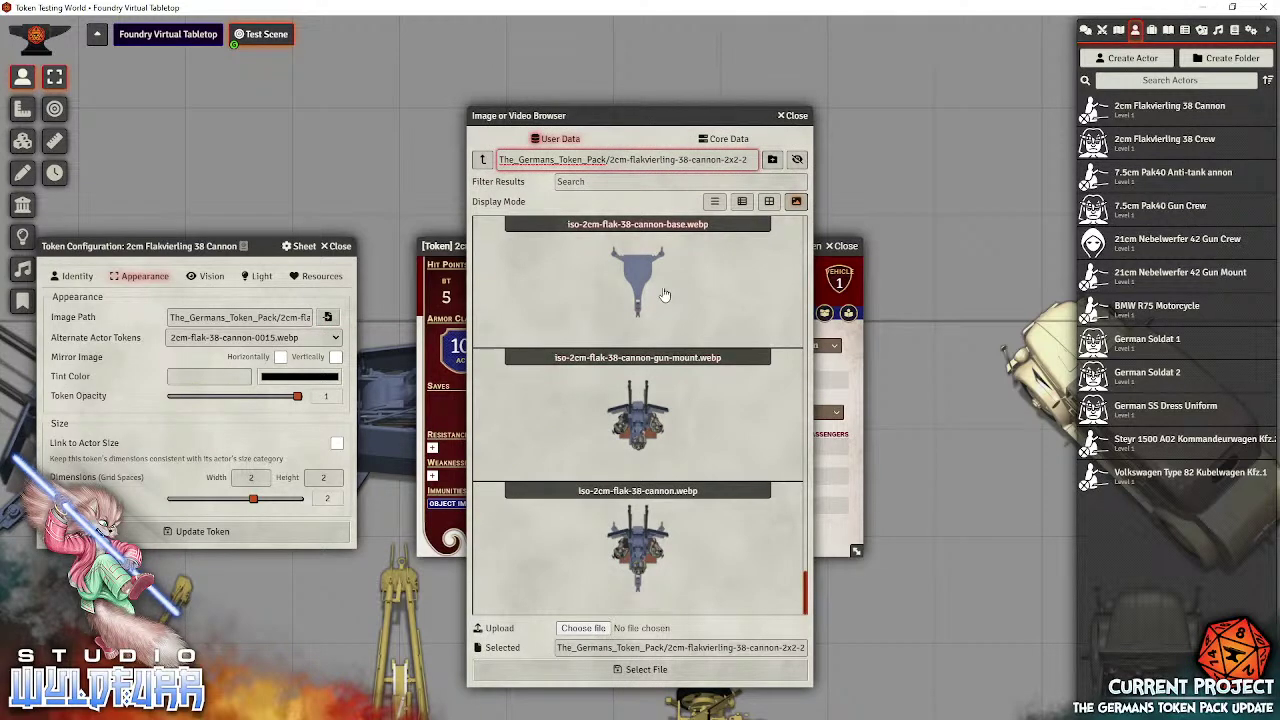
{"action": "left_click", "coordinate": [641, 268]}
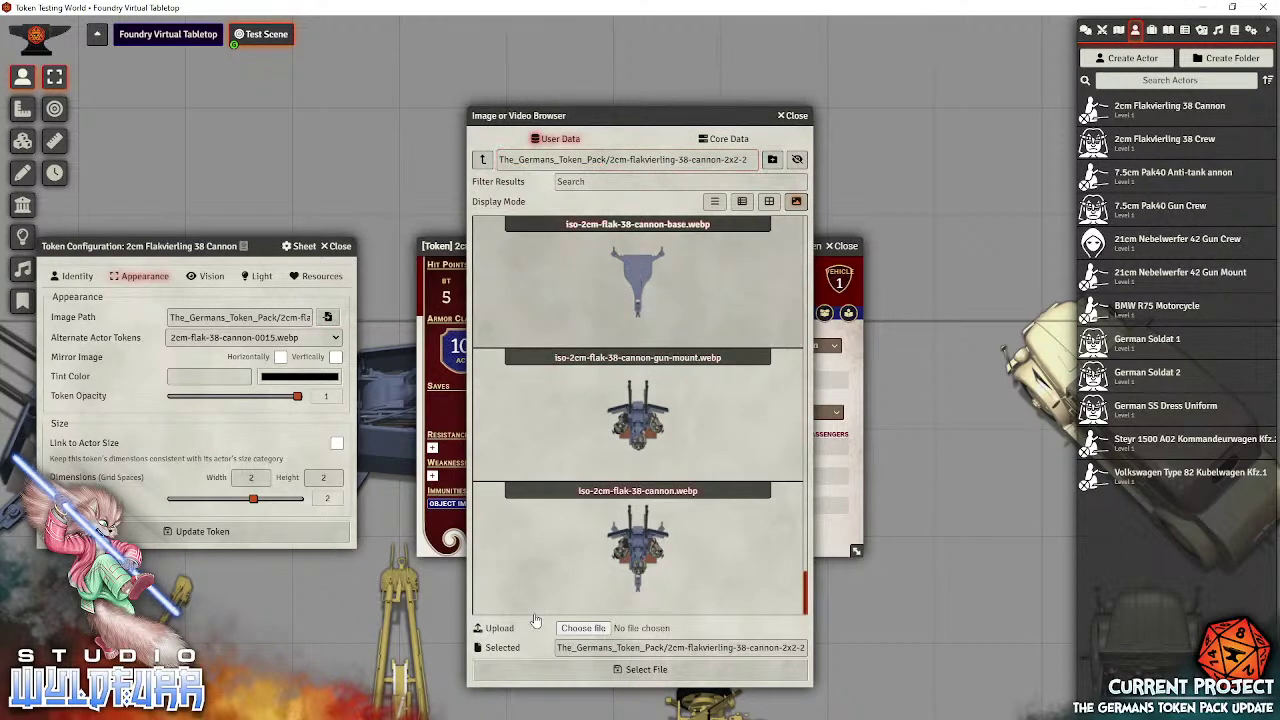
{"action": "left_click", "coordinate": [630, 669]}
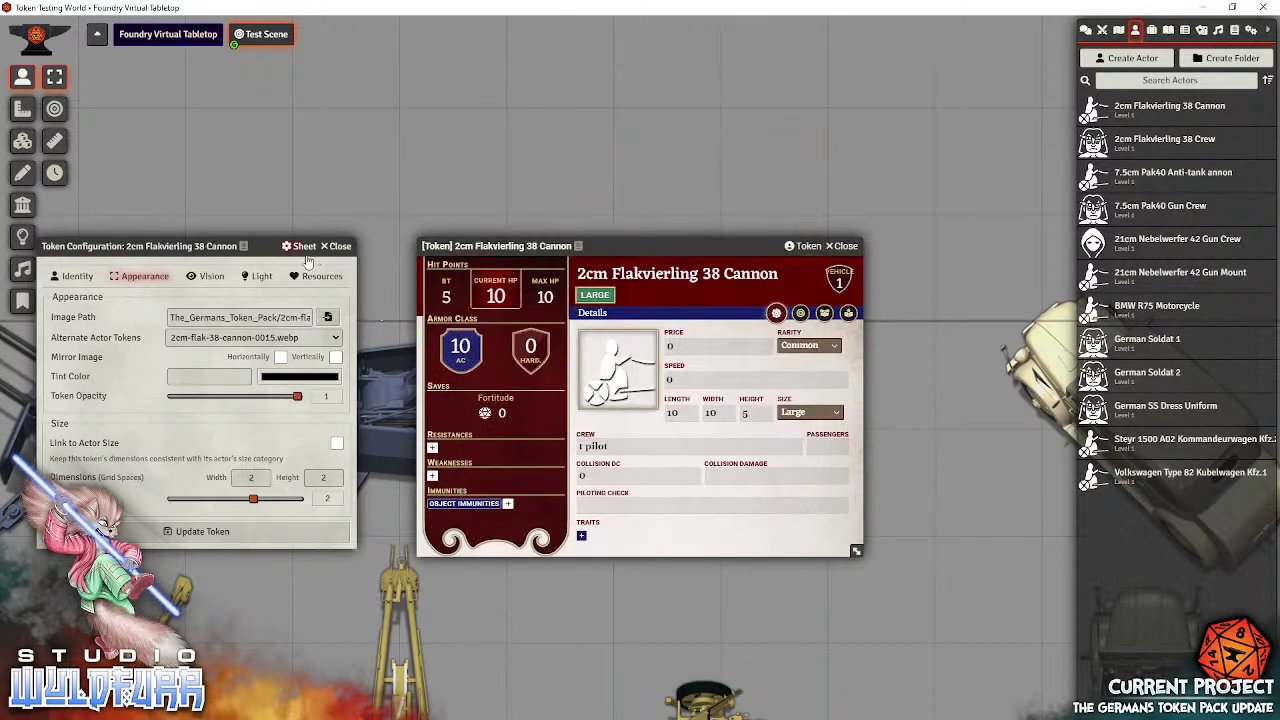
{"action": "left_click", "coordinate": [342, 248]}
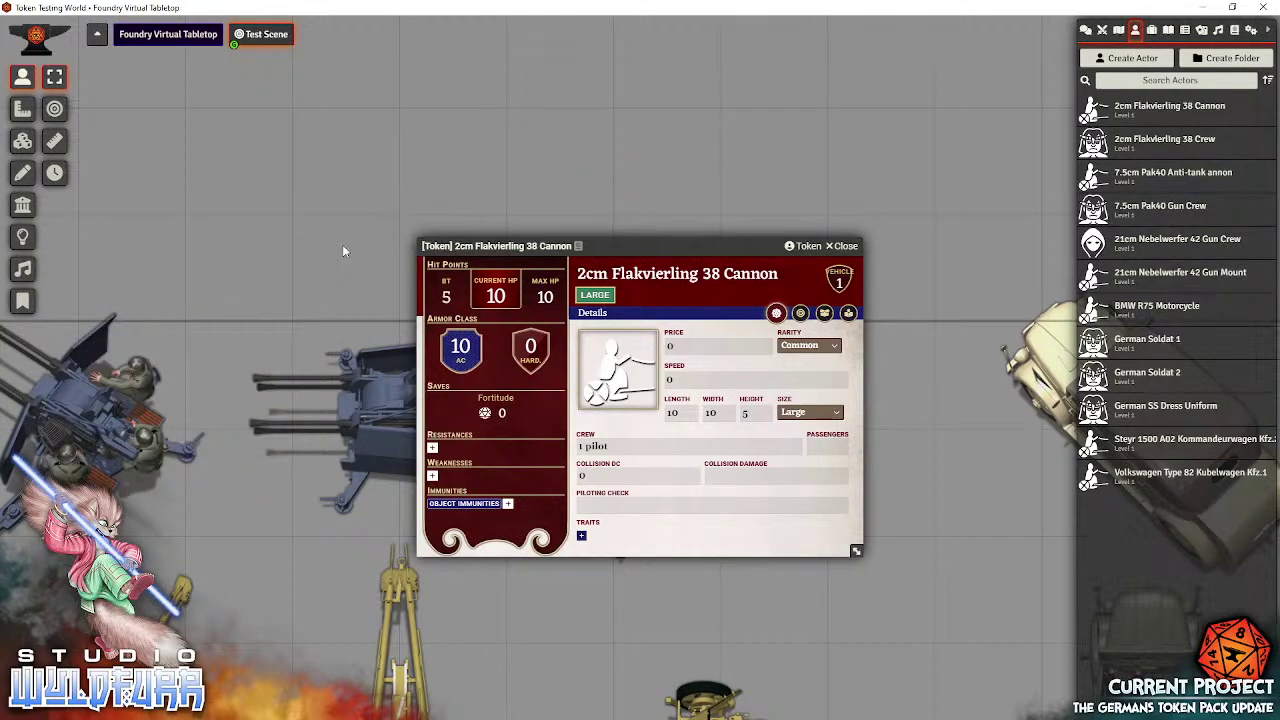
{"action": "left_click", "coordinate": [848, 248]}
Step: Change the upward-facing, crewed 2cm Flakvierling 38 cannon token's image to iso-2cm-flak-38-cannon-base.webp and update the token
{"action": "double_click", "coordinate": [730, 409]}
{"action": "left_click", "coordinate": [806, 246]}
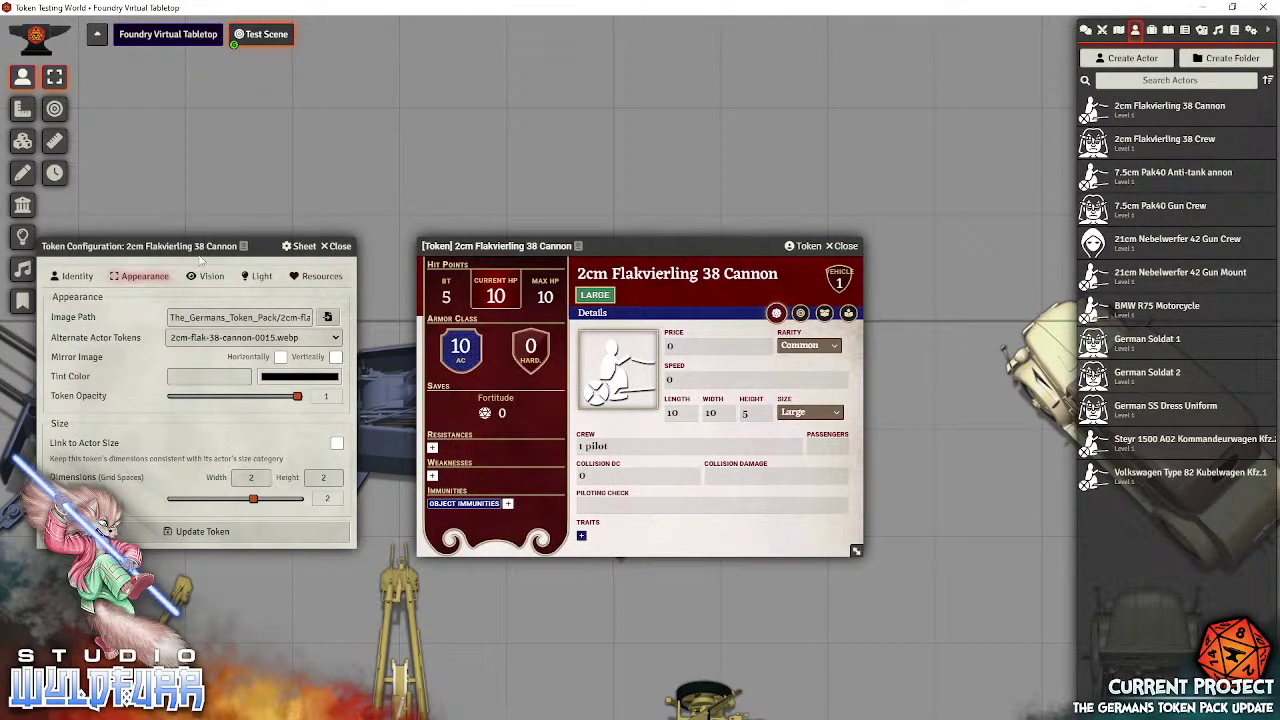
{"action": "left_click", "coordinate": [328, 317]}
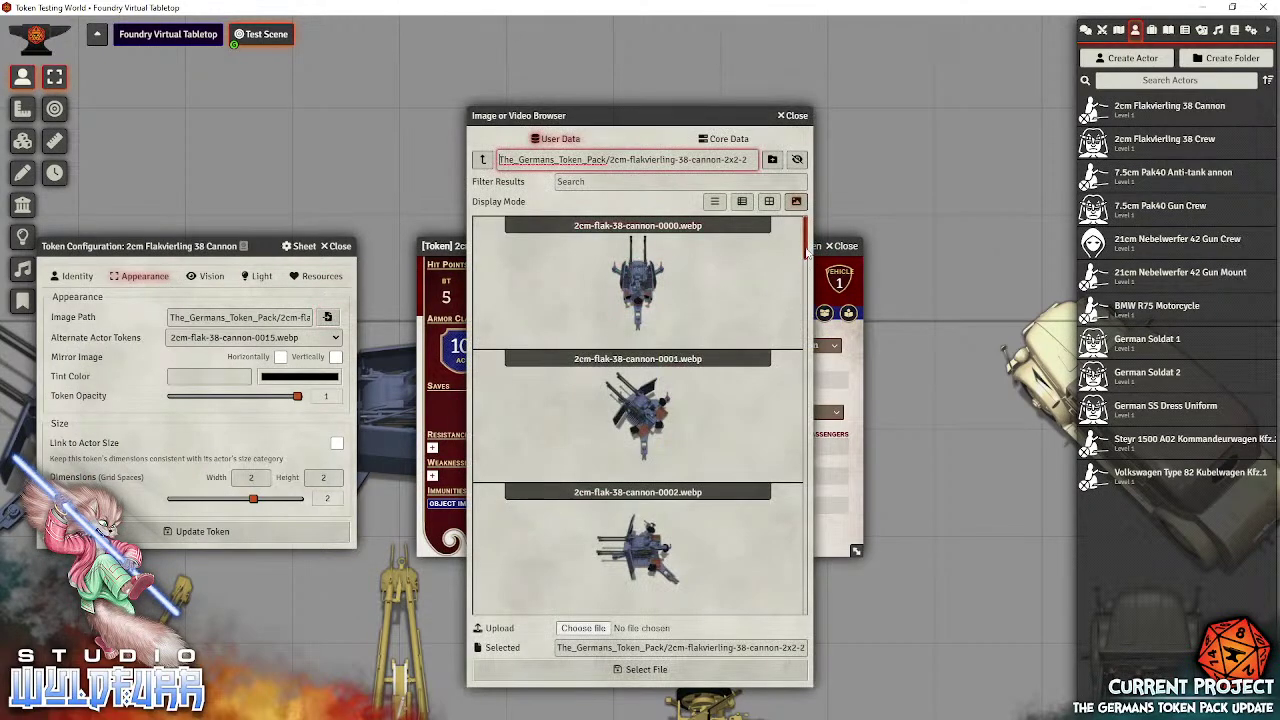
{"action": "left_click_drag", "start_coordinate": [807, 252], "coordinate": [770, 585]}
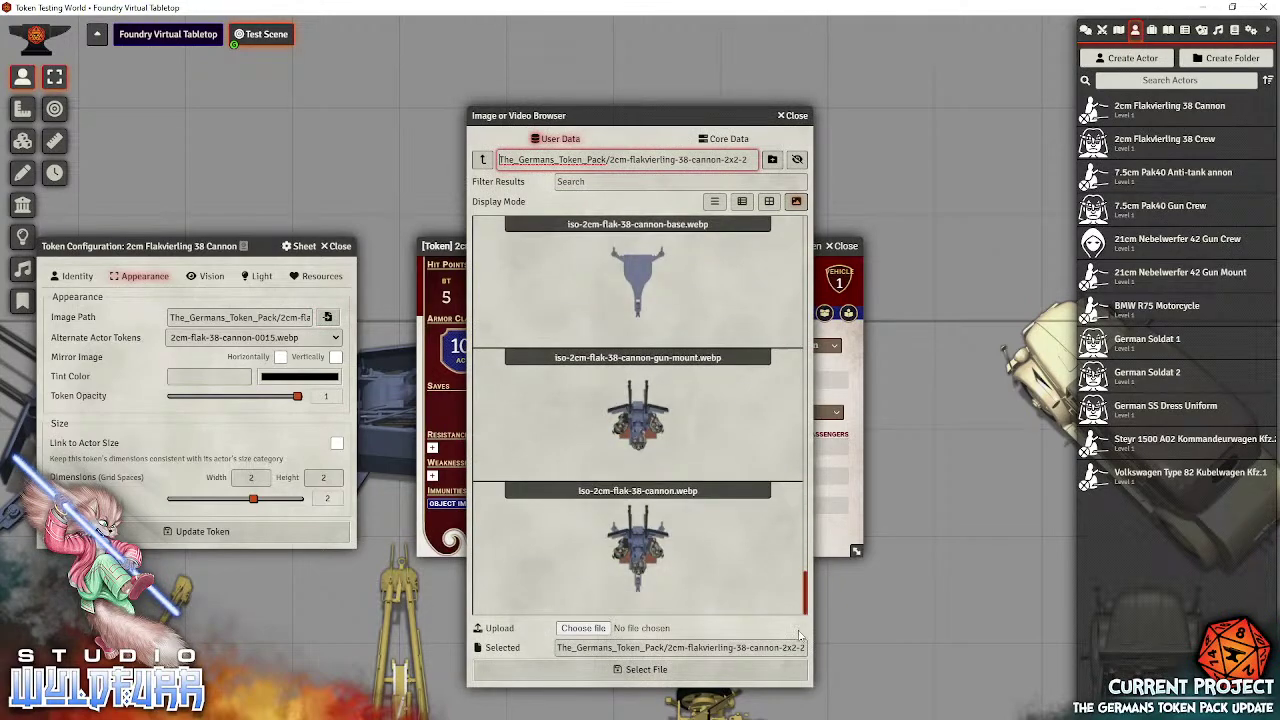
{"action": "left_click", "coordinate": [652, 287]}
{"action": "left_click", "coordinate": [646, 669]}
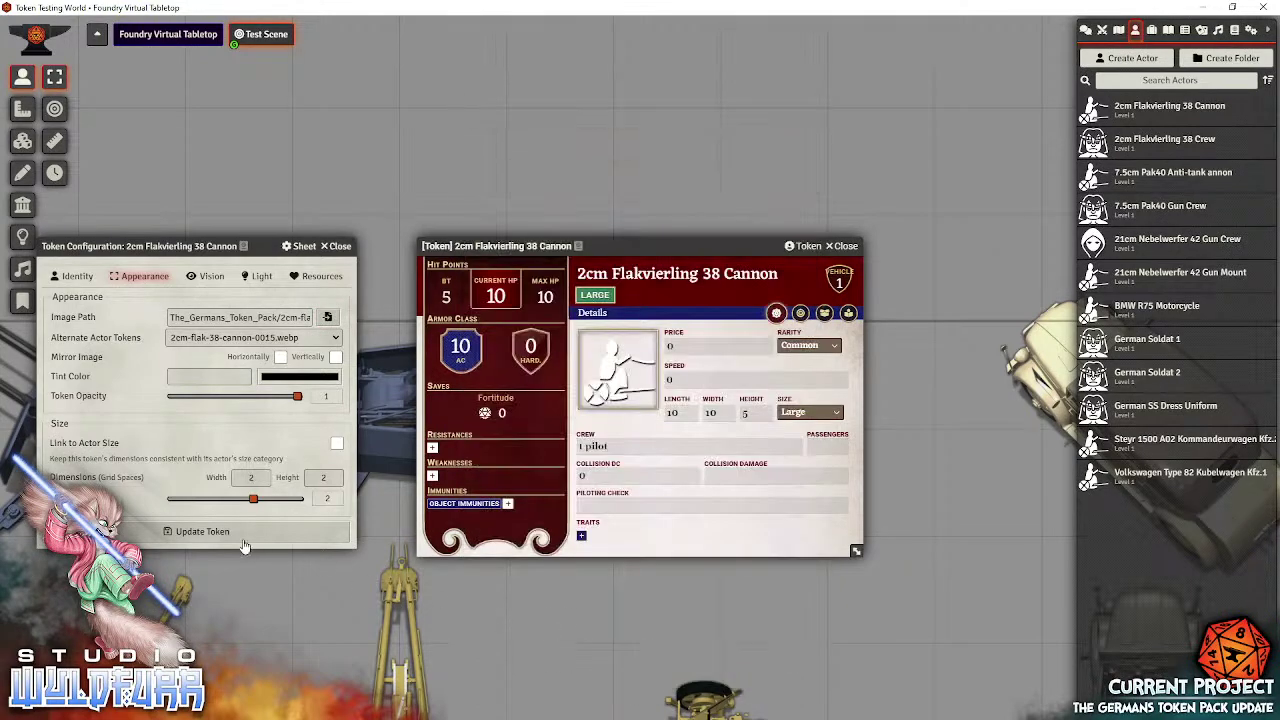
{"action": "left_click", "coordinate": [202, 531]}
{"action": "left_click", "coordinate": [844, 246]}
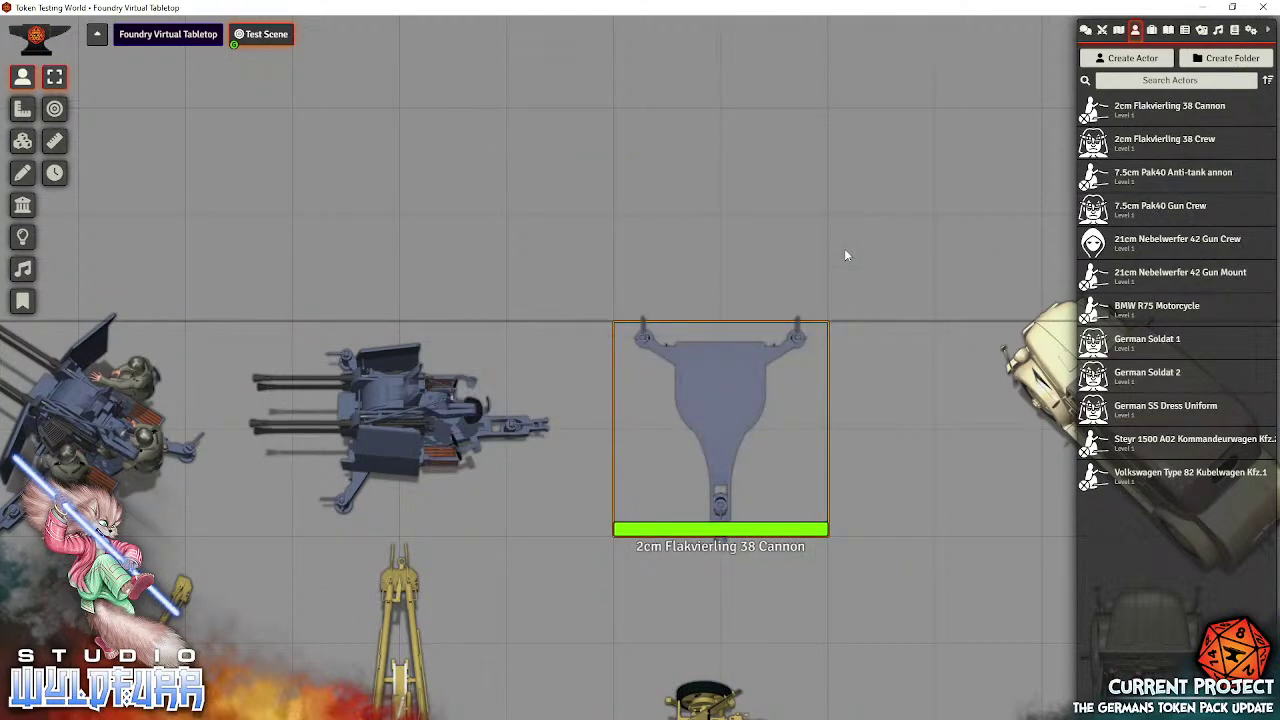
Step: Change the uncrewed, left-facing 2cm Flakvierling 38 cannon token's image to iso-2cm-flak-38-cannon-gun-mount.webp and update the token
{"action": "left_click", "coordinate": [390, 425]}
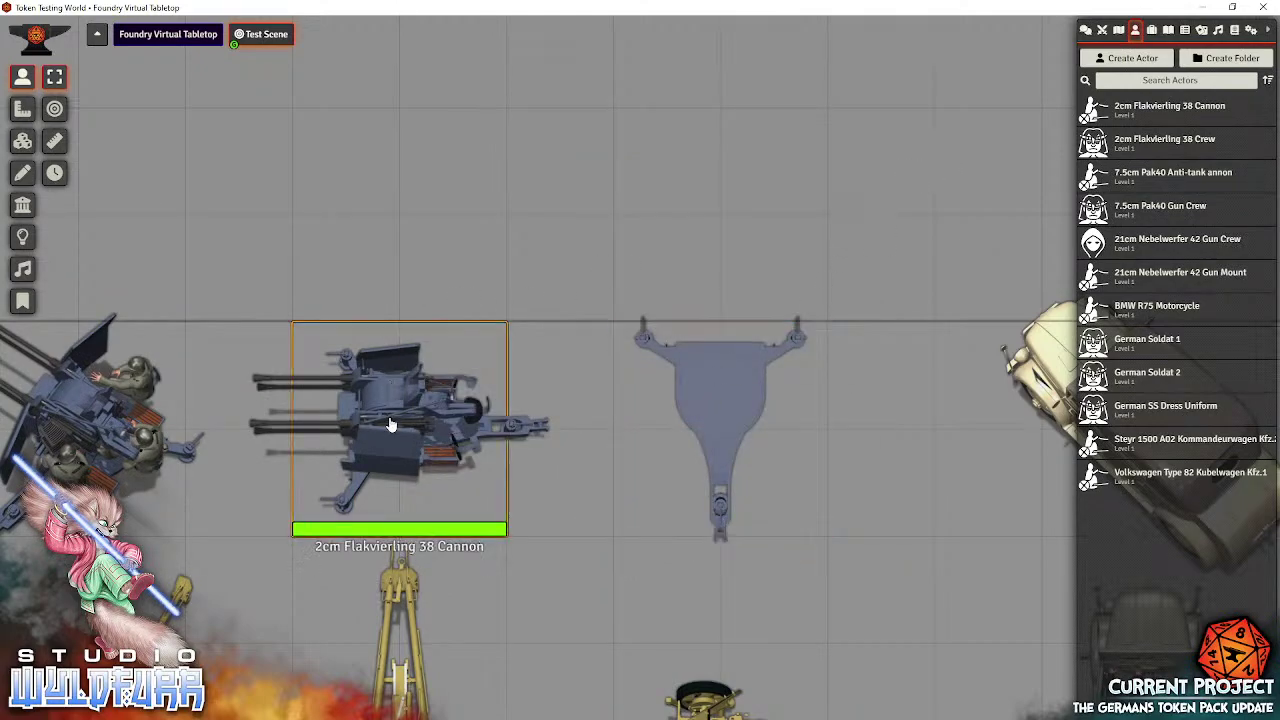
{"action": "double_click", "coordinate": [390, 425]}
{"action": "left_click", "coordinate": [806, 246]}
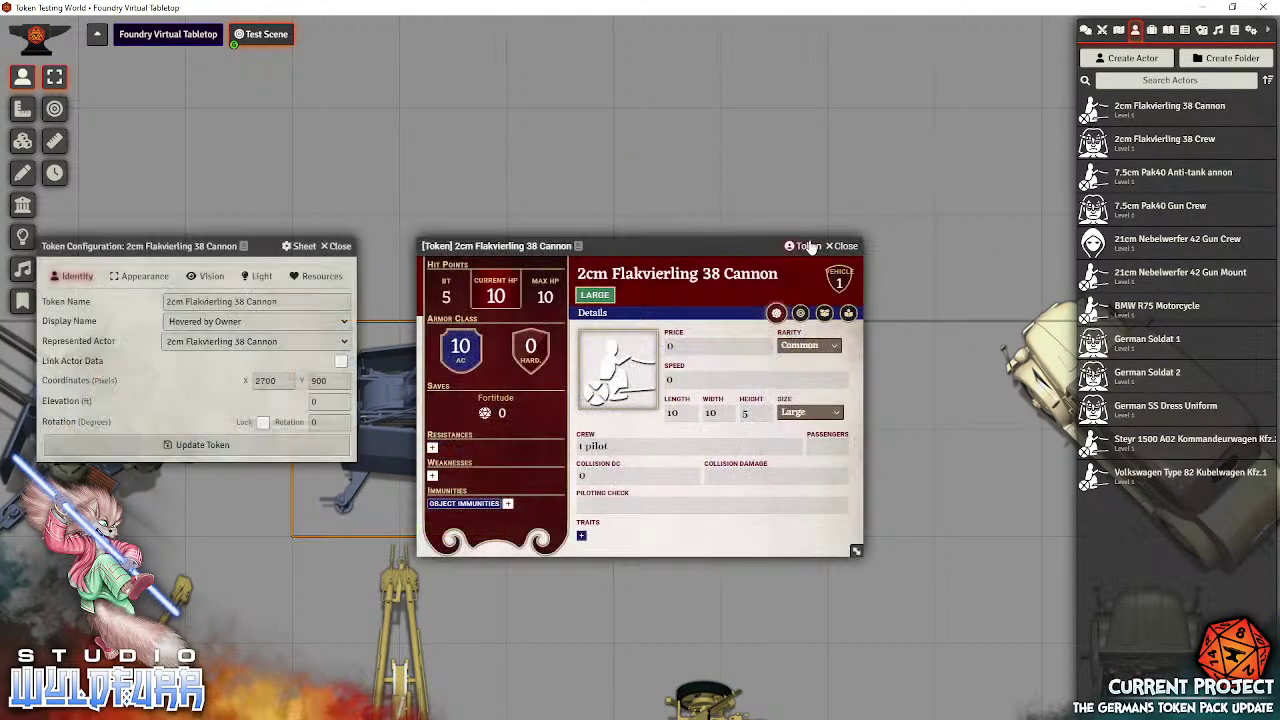
{"action": "left_click", "coordinate": [135, 277]}
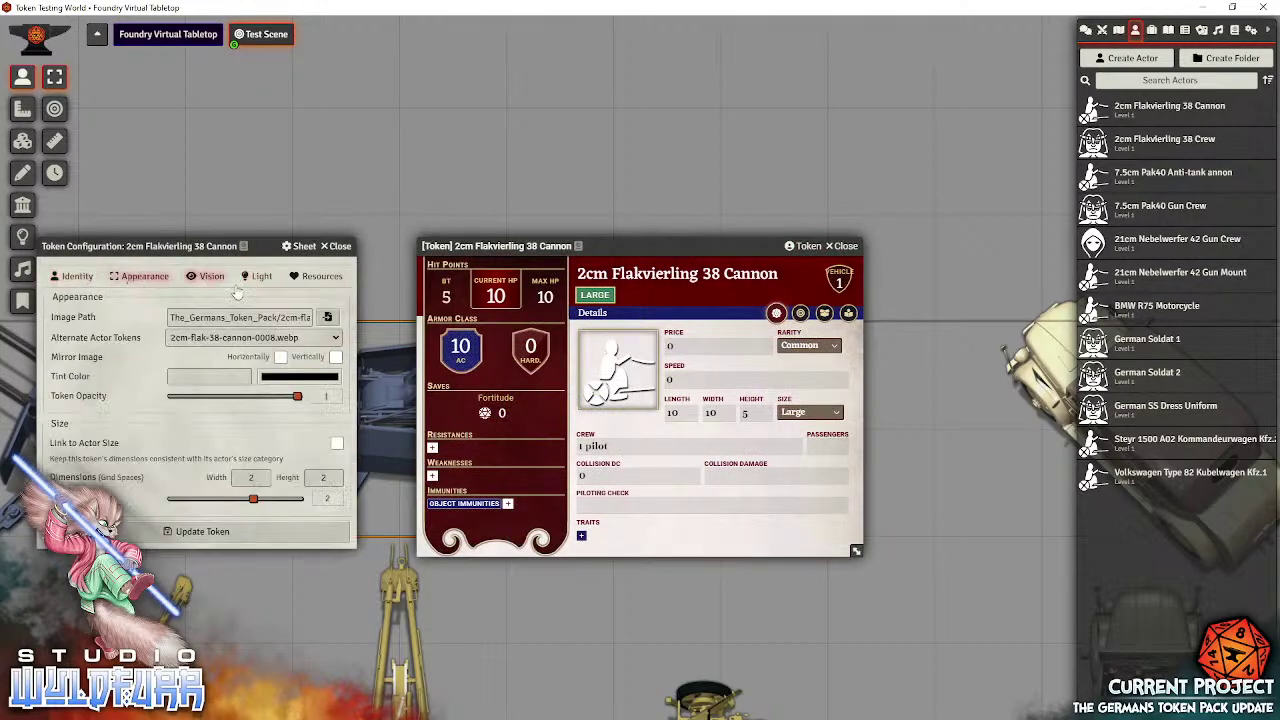
{"action": "left_click", "coordinate": [327, 317]}
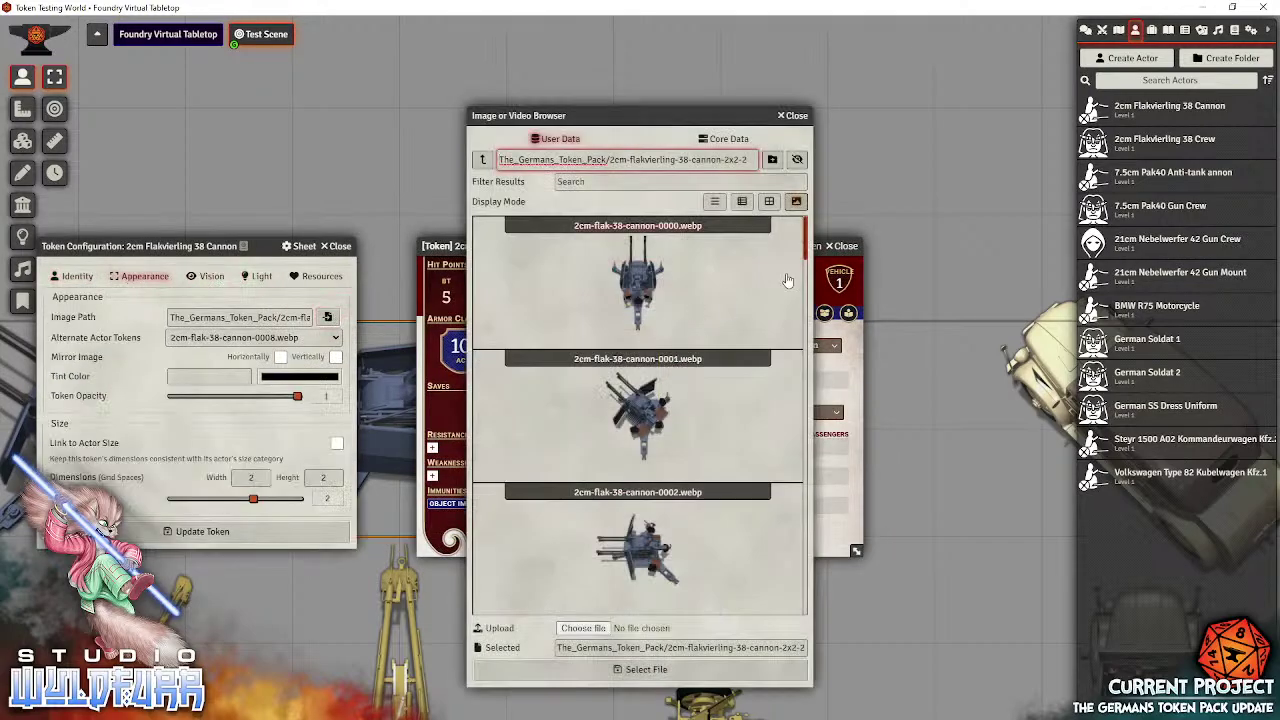
{"action": "left_click_drag", "start_coordinate": [805, 250], "coordinate": [781, 620]}
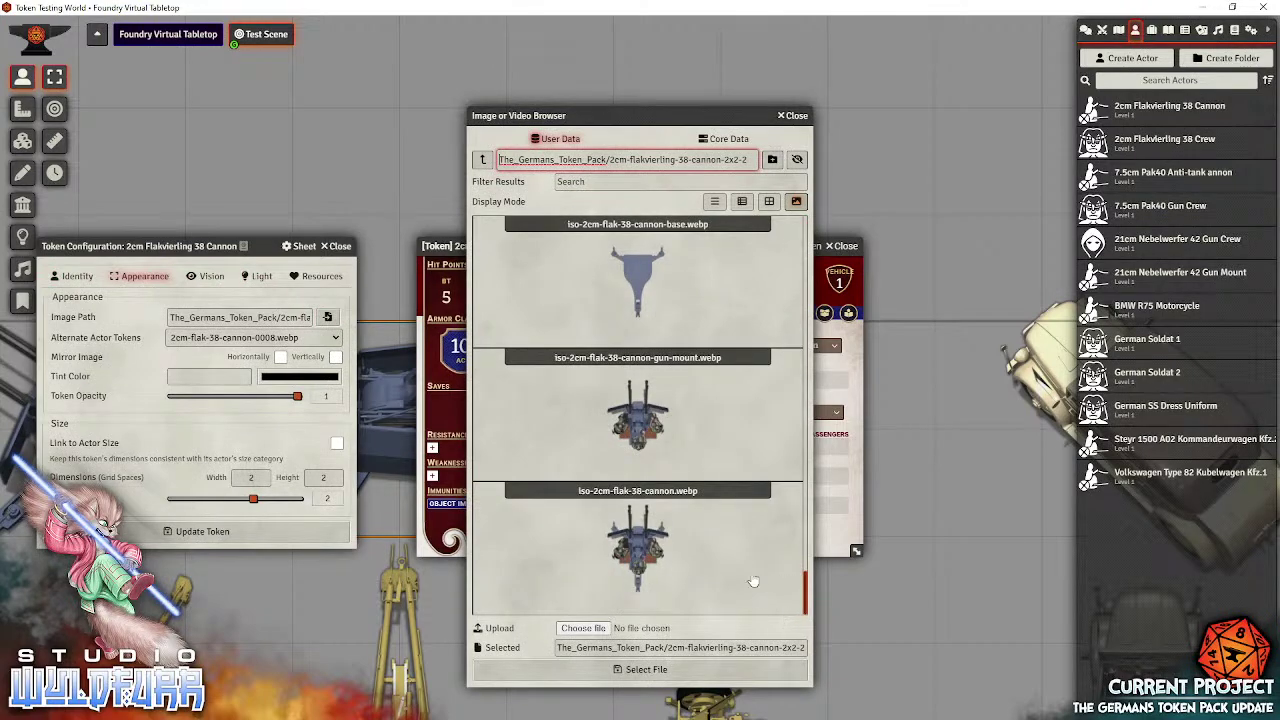
{"action": "left_click", "coordinate": [645, 416]}
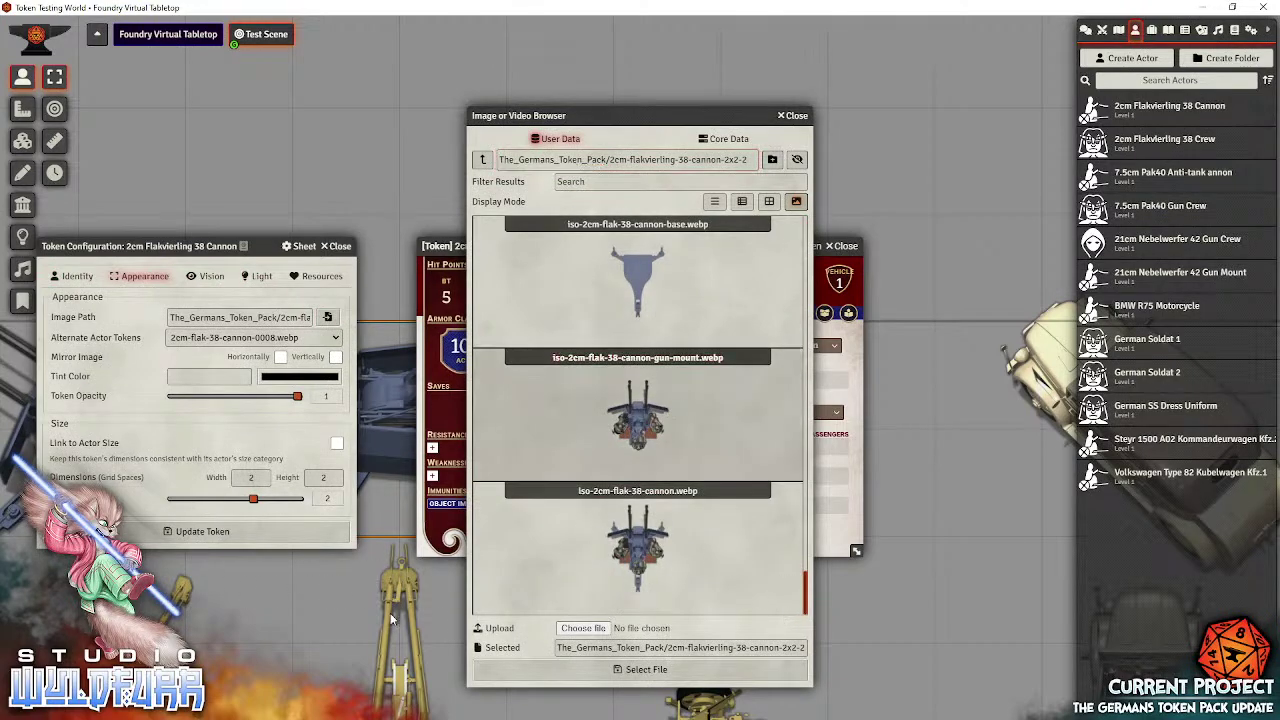
{"action": "left_click", "coordinate": [605, 679]}
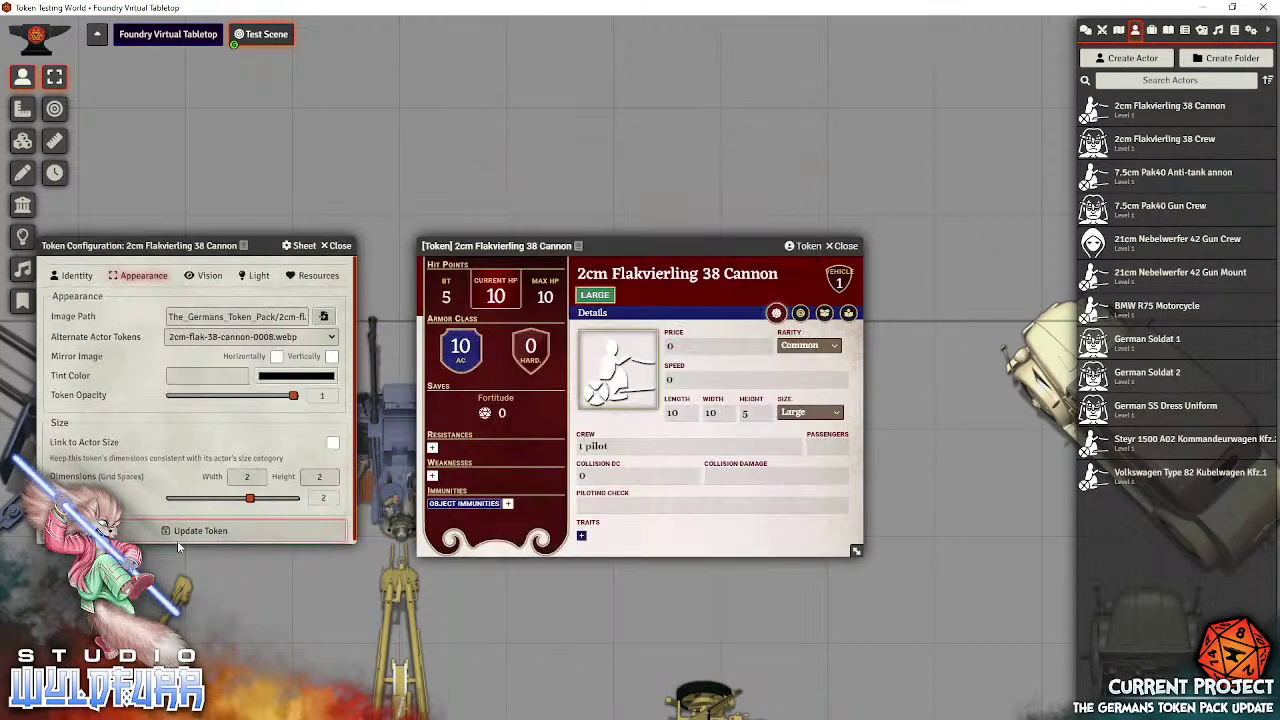
{"action": "left_click", "coordinate": [177, 537]}
{"action": "left_click", "coordinate": [845, 250]}
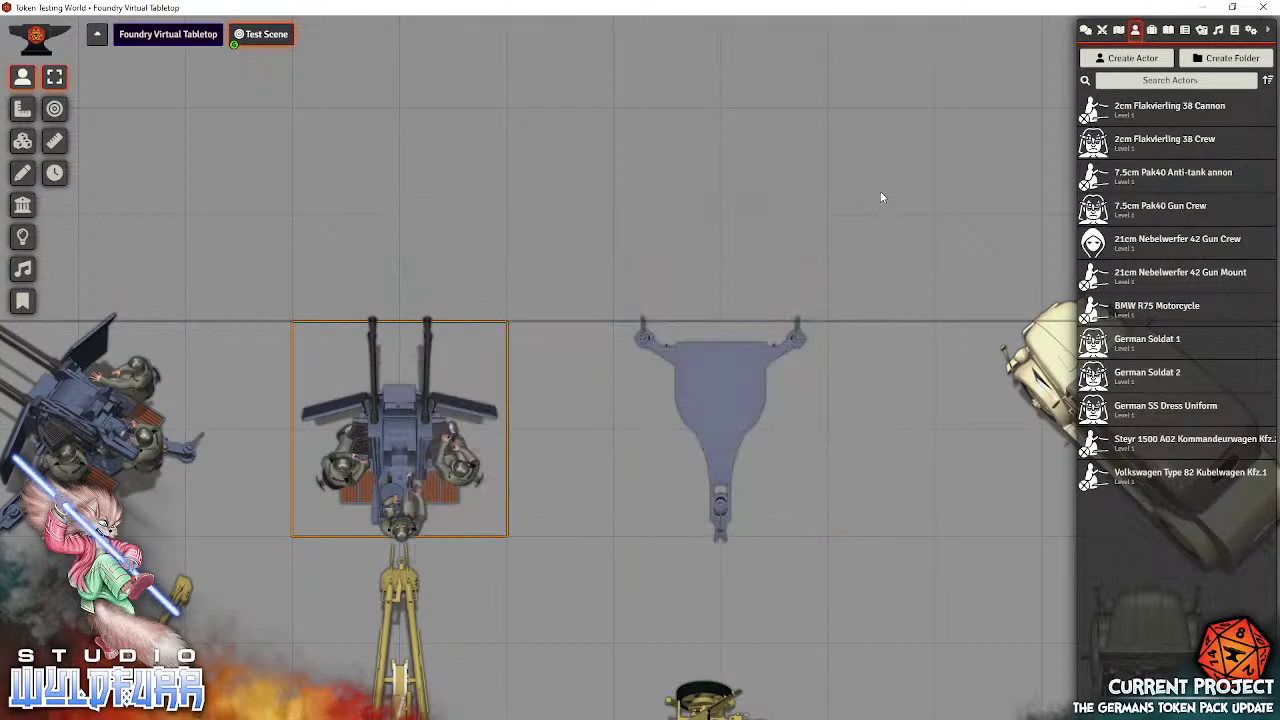
Step: Overlay the crewed gun mount token on the cannon base and rotate it to aim diagonally up-right, then move it off beside the base
{"action": "left_click_drag", "start_coordinate": [405, 444], "coordinate": [700, 382]}
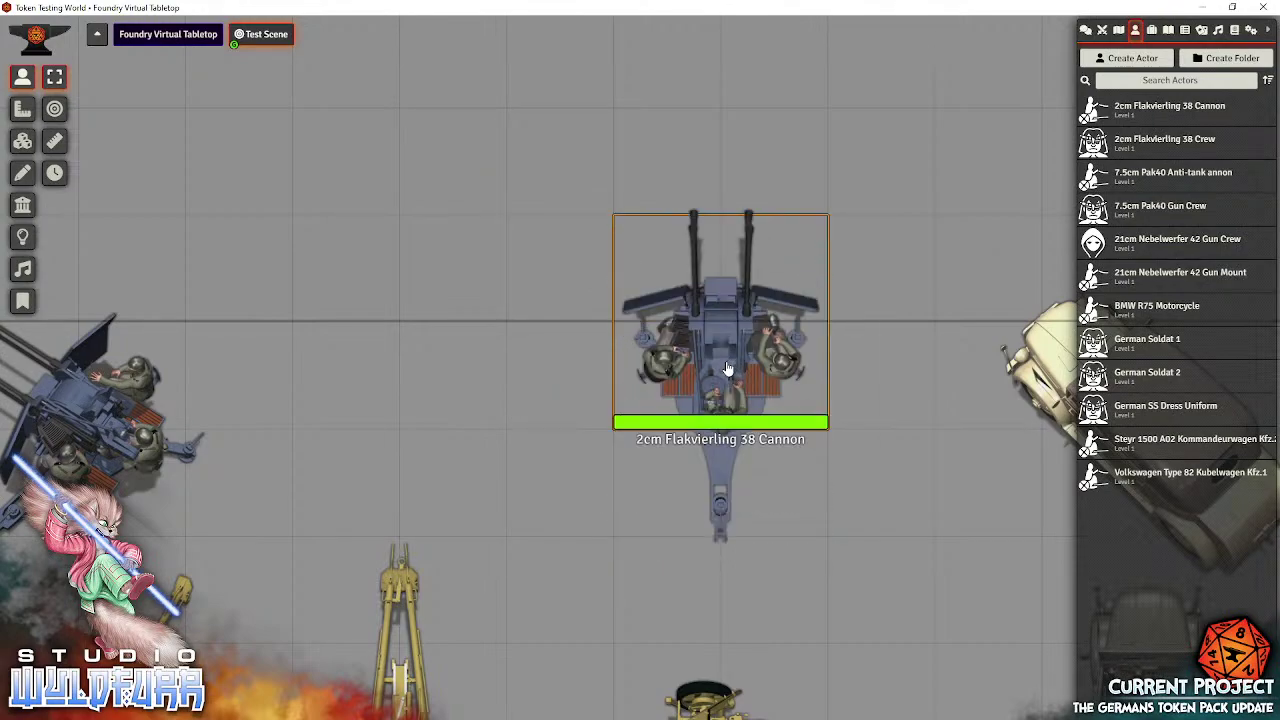
{"action": "scroll", "coordinate": [716, 362], "scroll_direction": "down", "scroll_amount": 2}
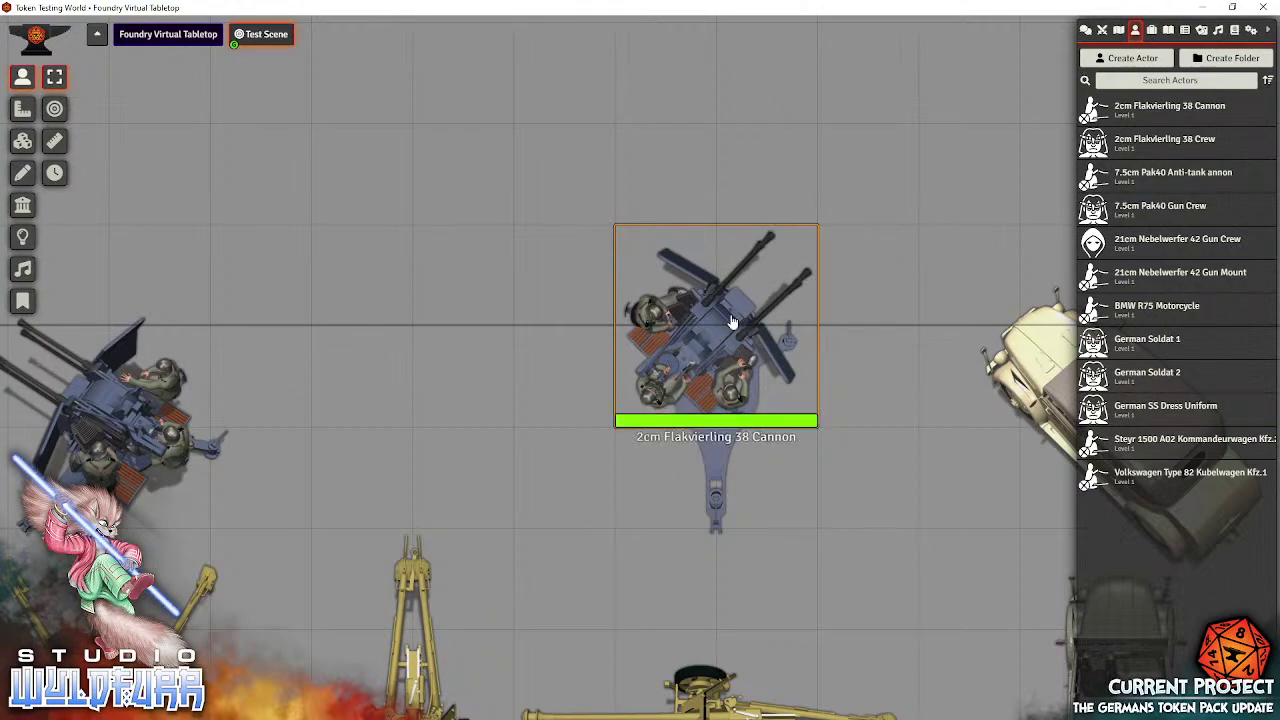
{"action": "left_click_drag", "start_coordinate": [733, 322], "coordinate": [531, 324]}
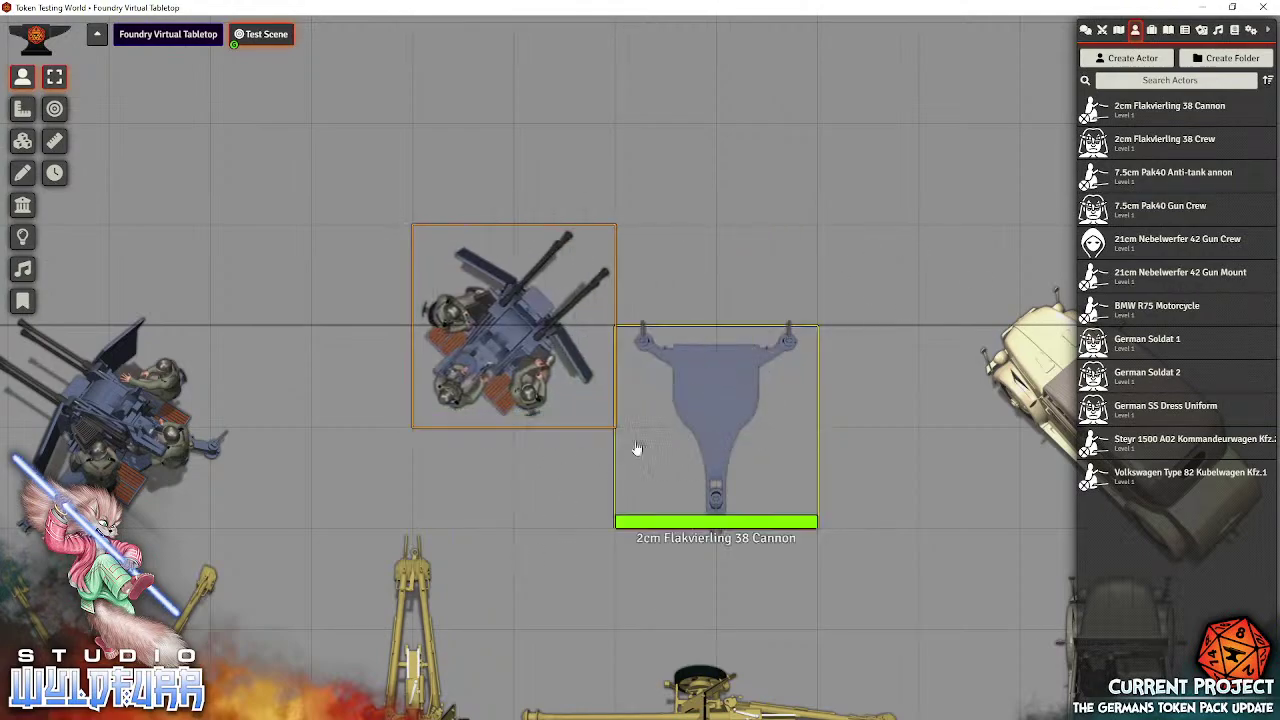